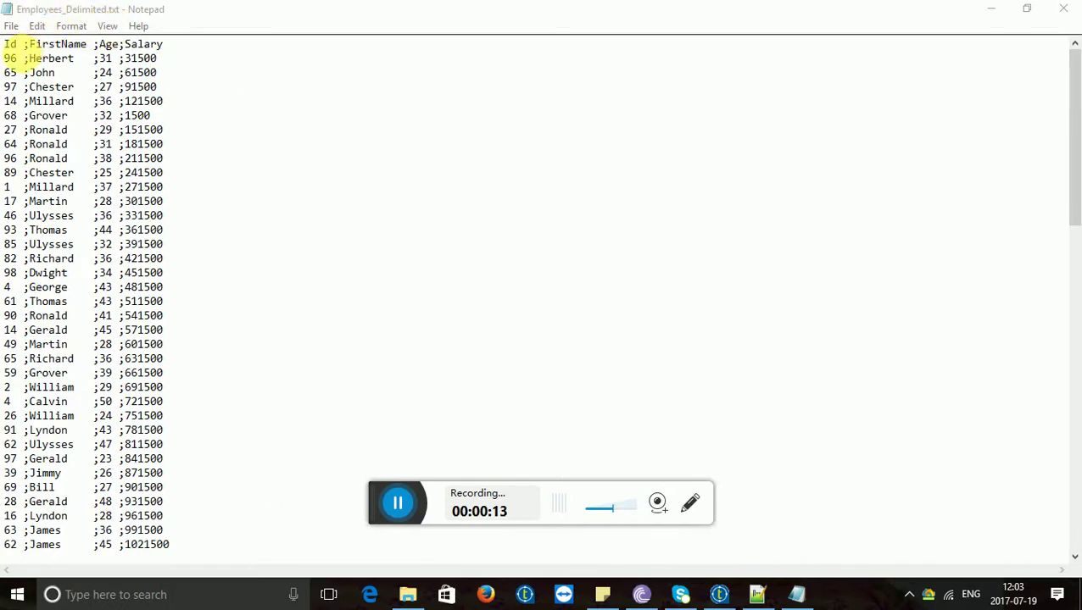
Examine the header fields, their delimiter and the data rows in Employees_Delimited.txt.
double_click(12, 44)
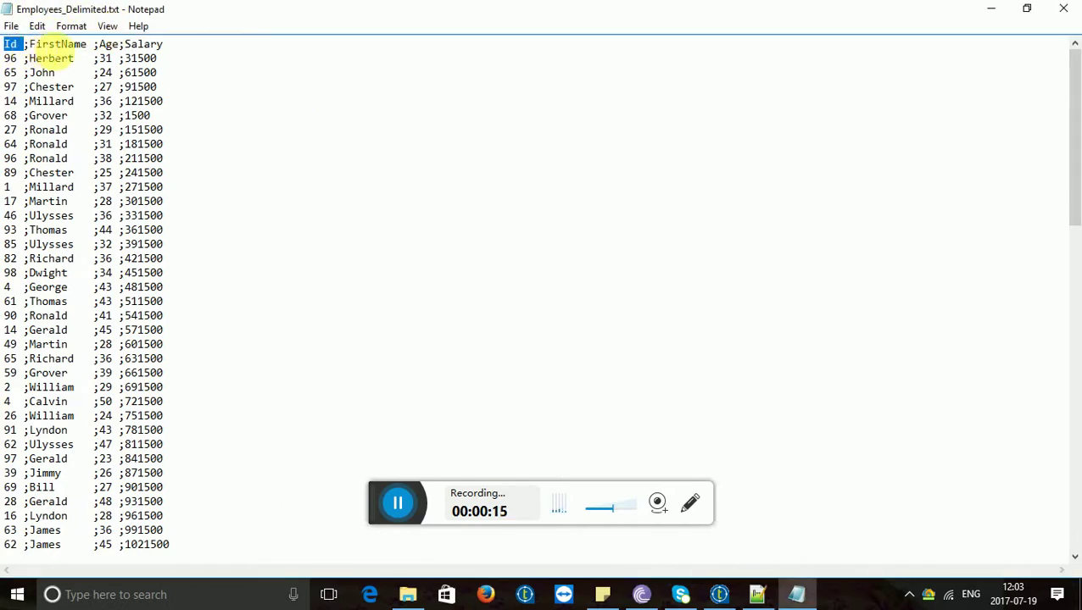
double_click(57, 45)
double_click(107, 44)
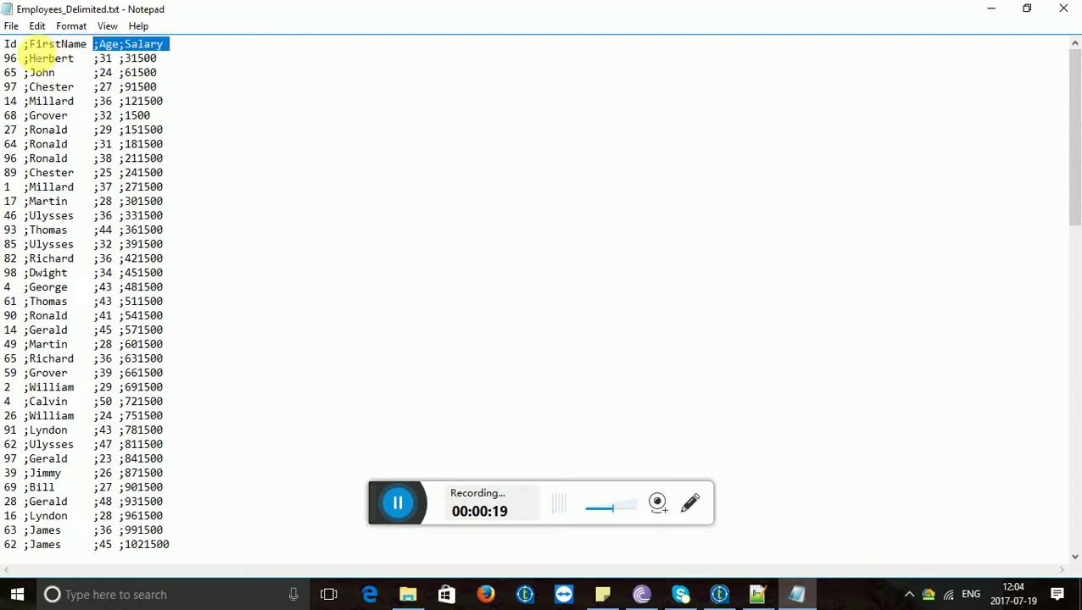
left_click(28, 46)
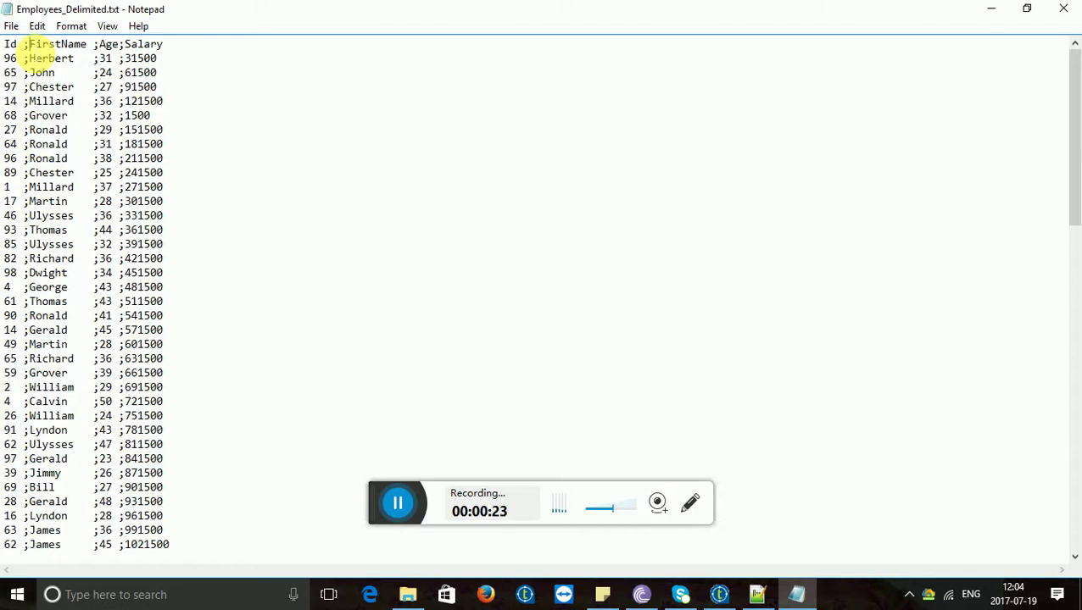
left_click_drag(4, 52, 159, 375)
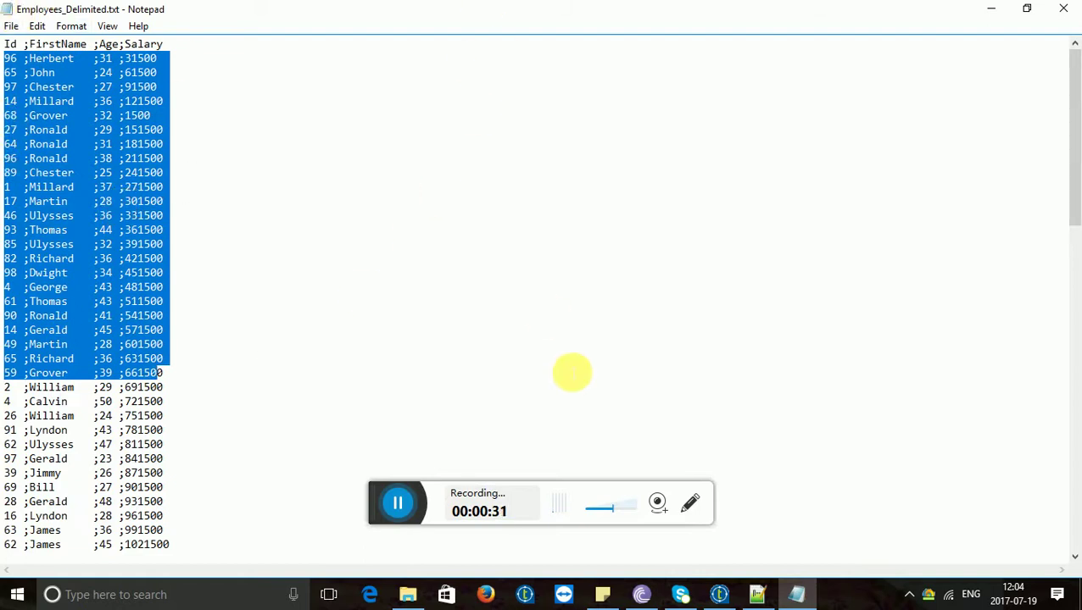
Switch to Talend Open Studio and start a new job under Job Designs named Load_Delimited_Flat_FIle_To_DB.
left_click(722, 592)
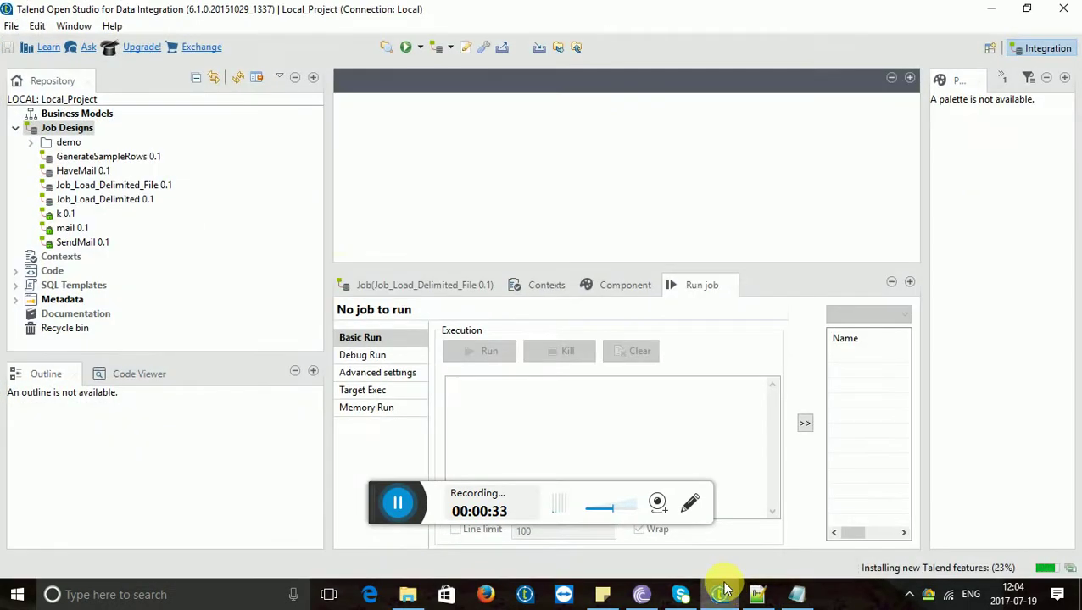
right_click(73, 136)
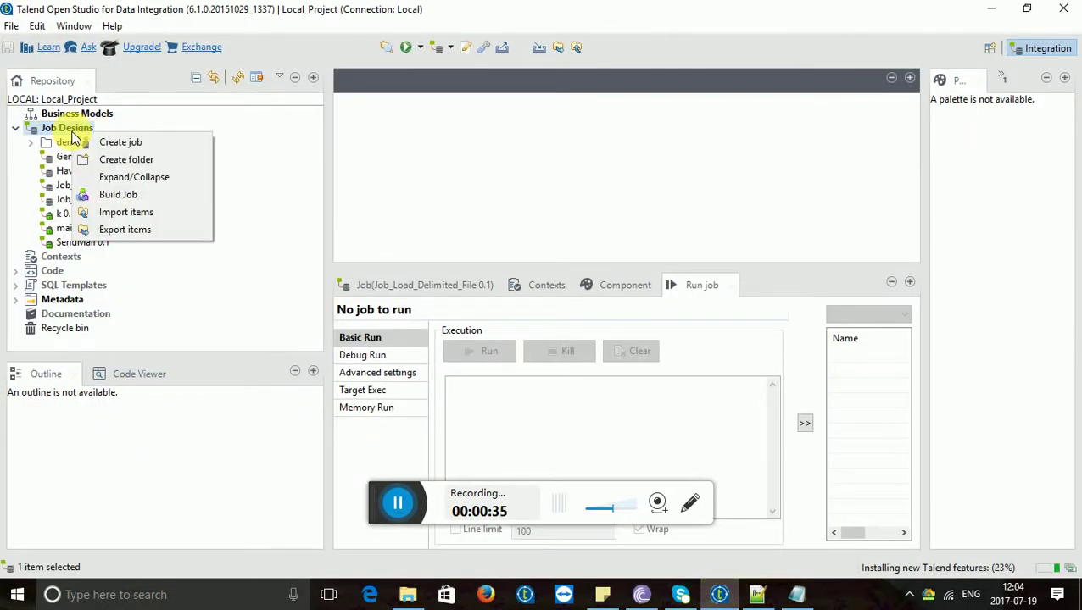
left_click(121, 143)
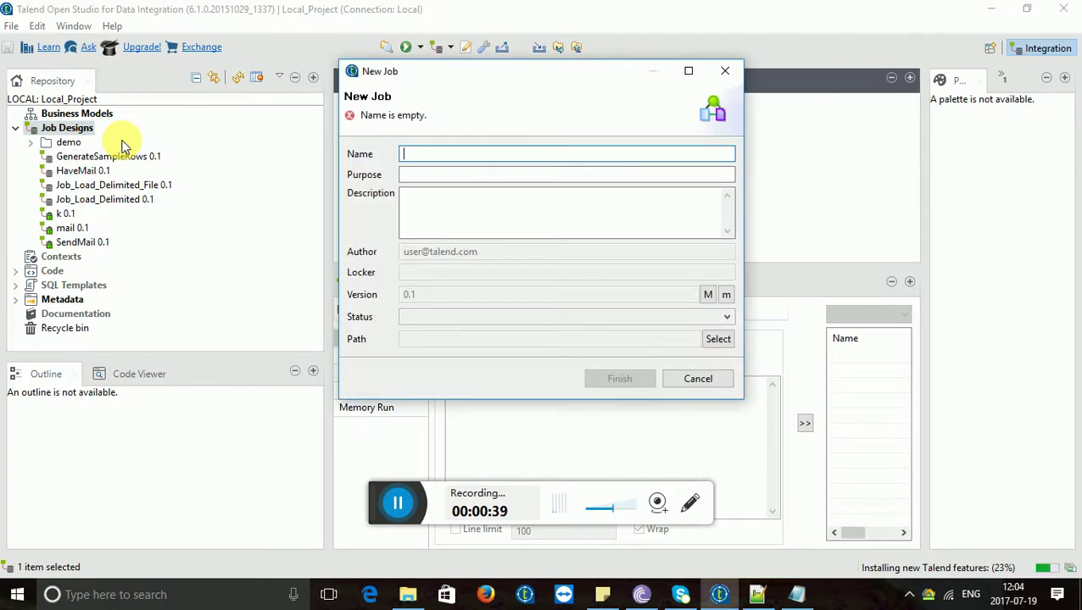
type("Loa")
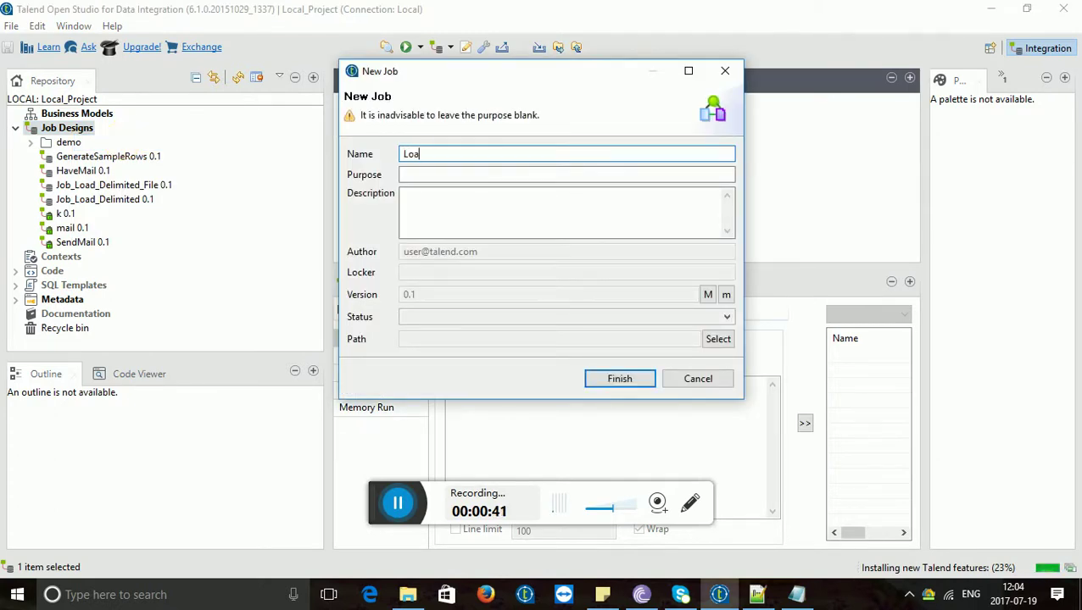
type("d_Delimited_Flat")
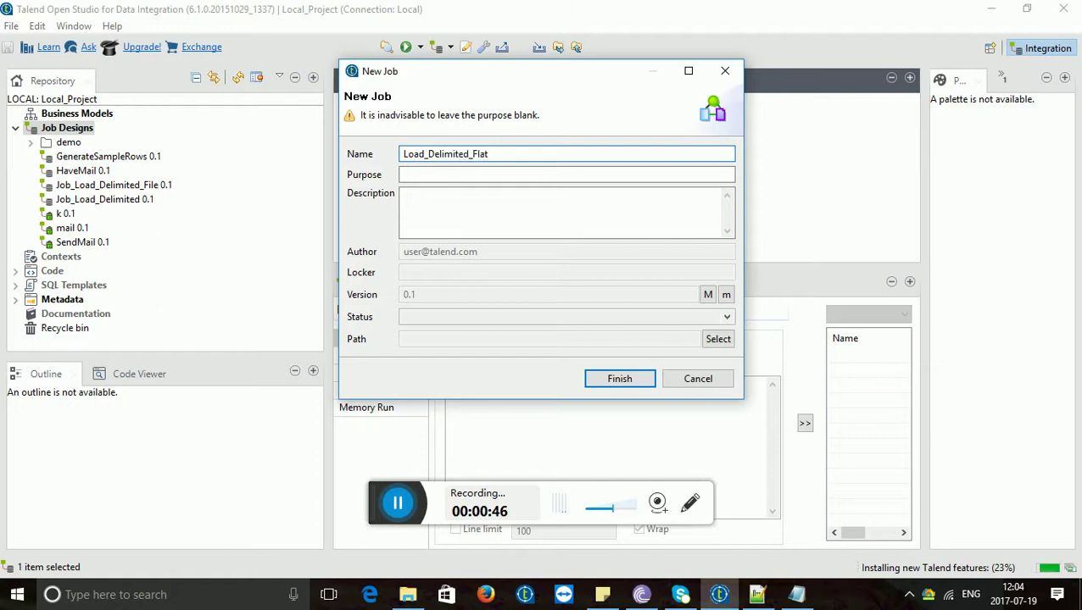
type("_Fil")
key("BackSpace")
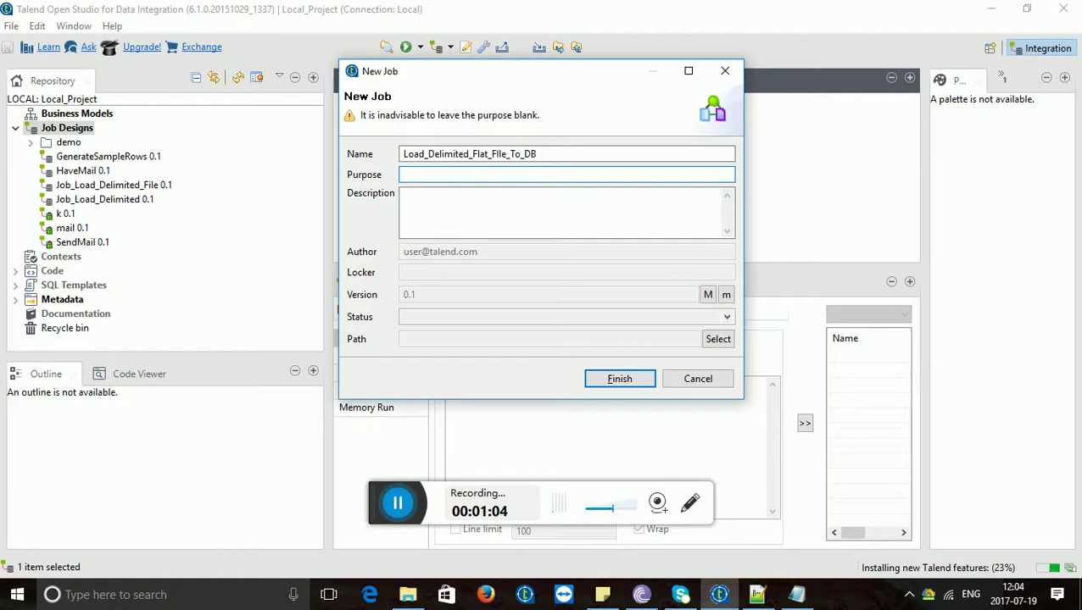
Enter the job purpose "loading records from employee delimited file to MYSQL Database" and create the job.
type("loading")
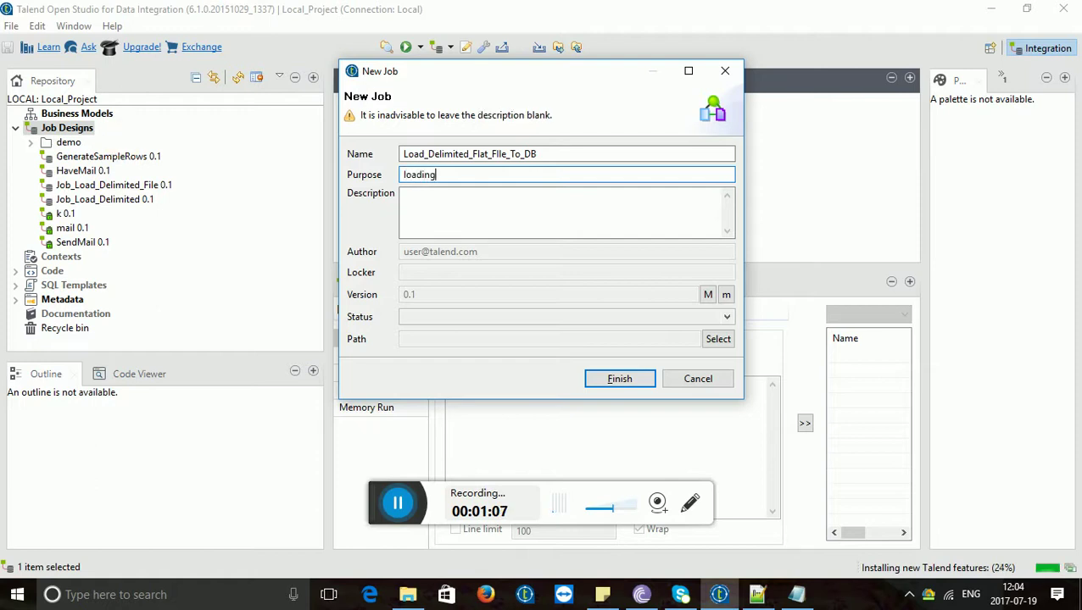
type(" records from empl")
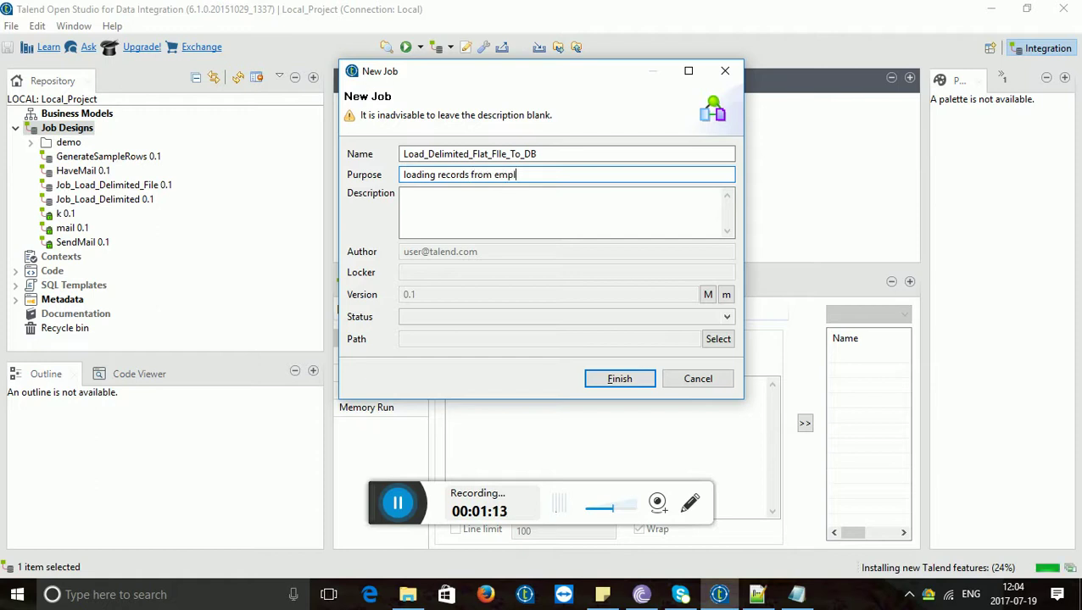
type("oyee delimited f")
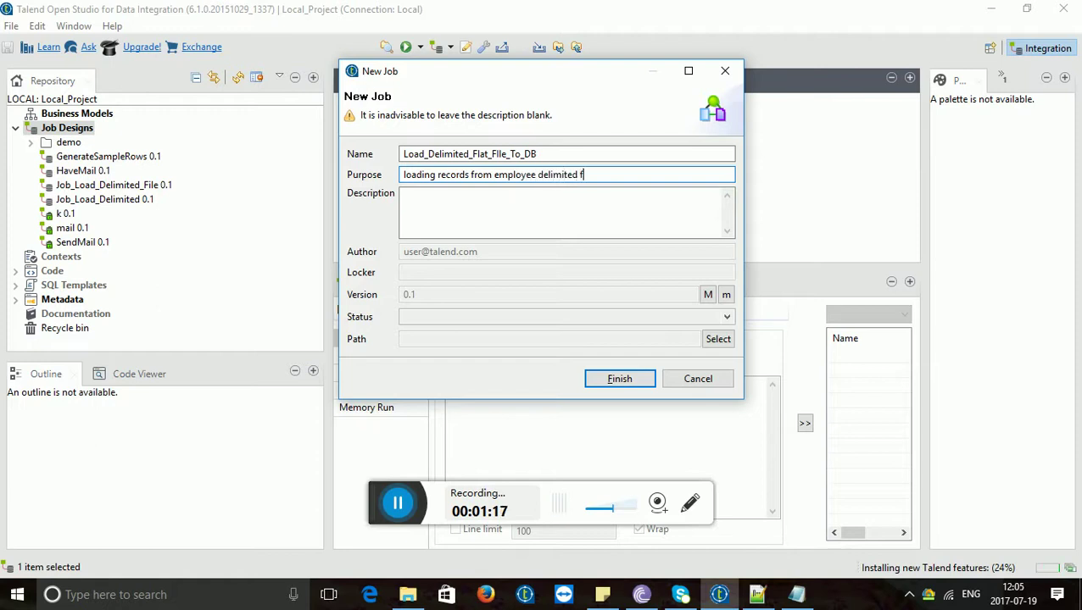
type("ile to MYSQL ")
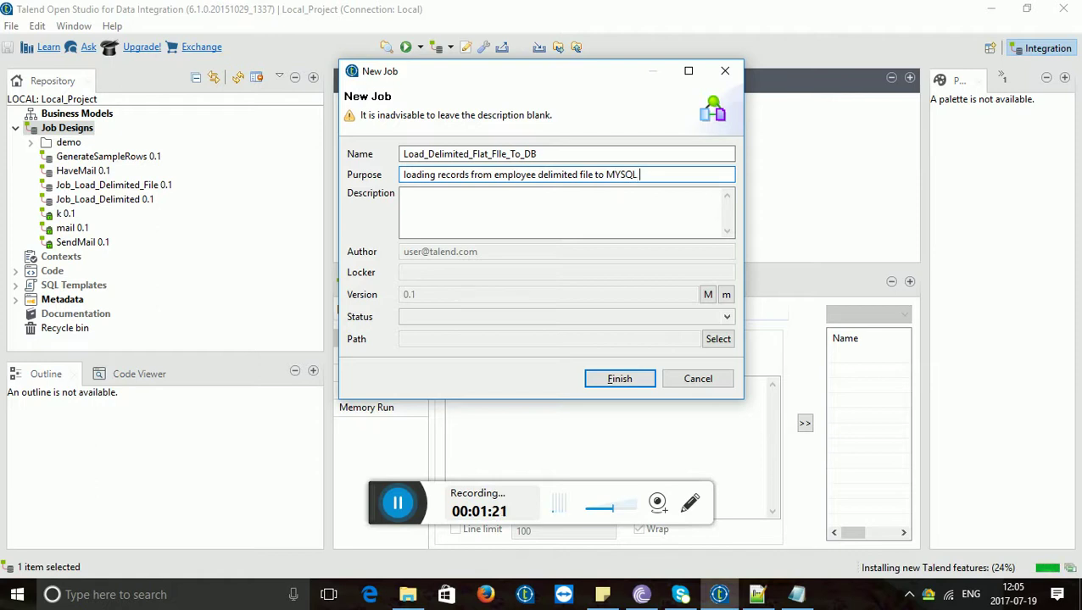
type("d")
type("Database")
left_click(630, 380)
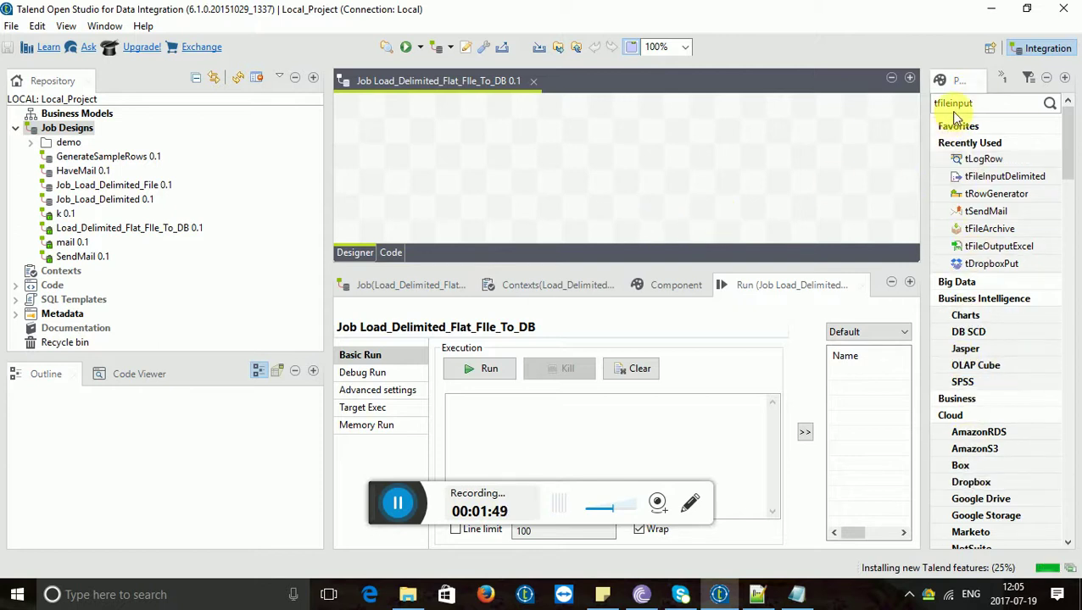
Find the tFileInputDelimited component by searching for "tfileinput" and place it in the job design.
left_click_drag(990, 109, 931, 110)
type("tf")
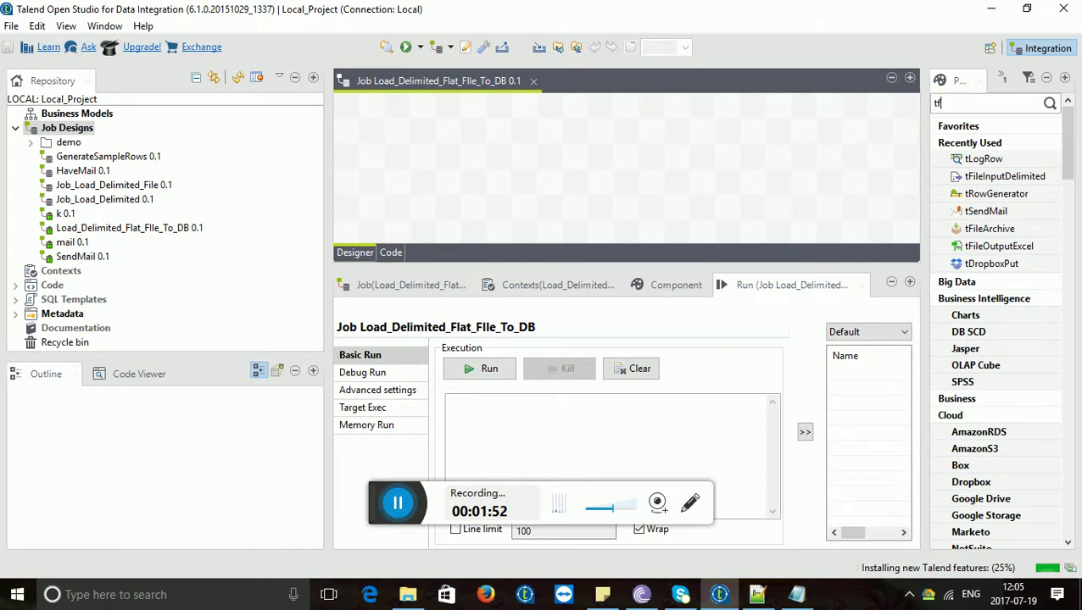
type("ileinput")
key("Return")
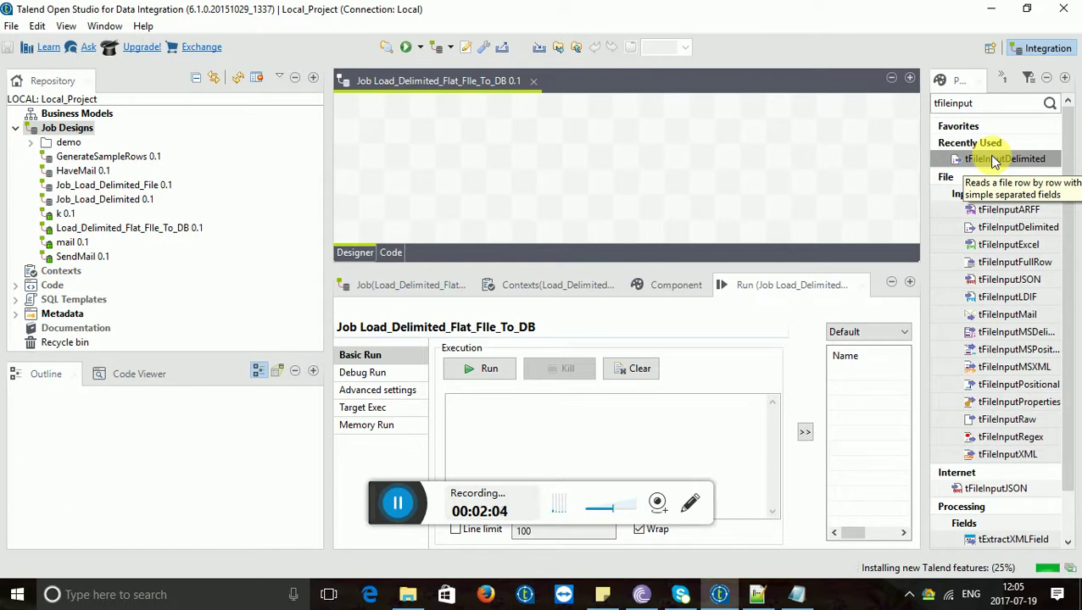
left_click_drag(994, 161, 485, 150)
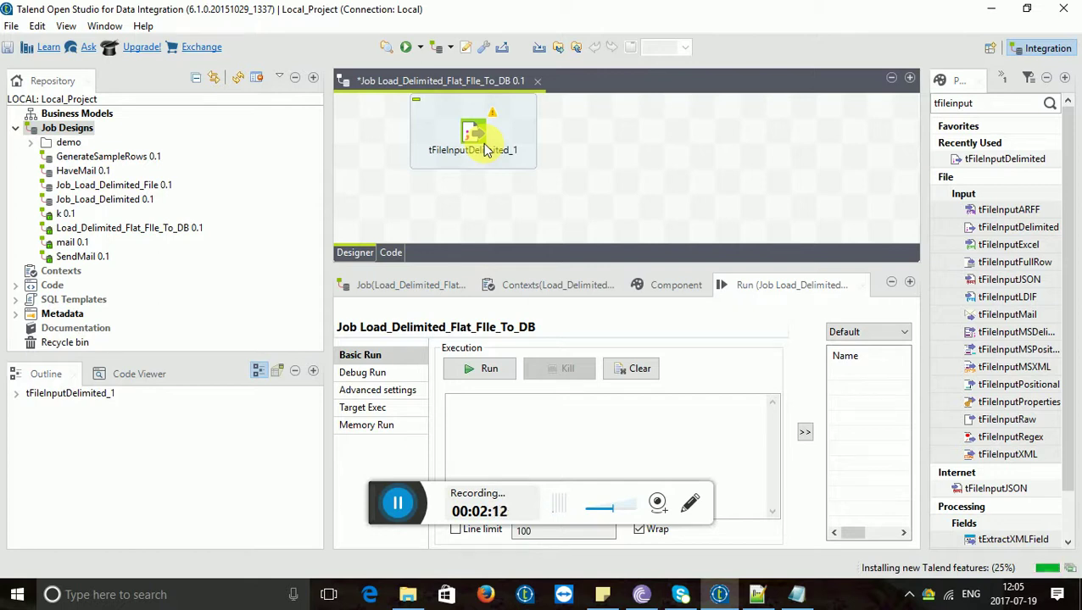
Set the tFileInputDelimited source file to Employees_Delimited.txt from F:/Talend_Classes/Scenarios.
double_click(474, 132)
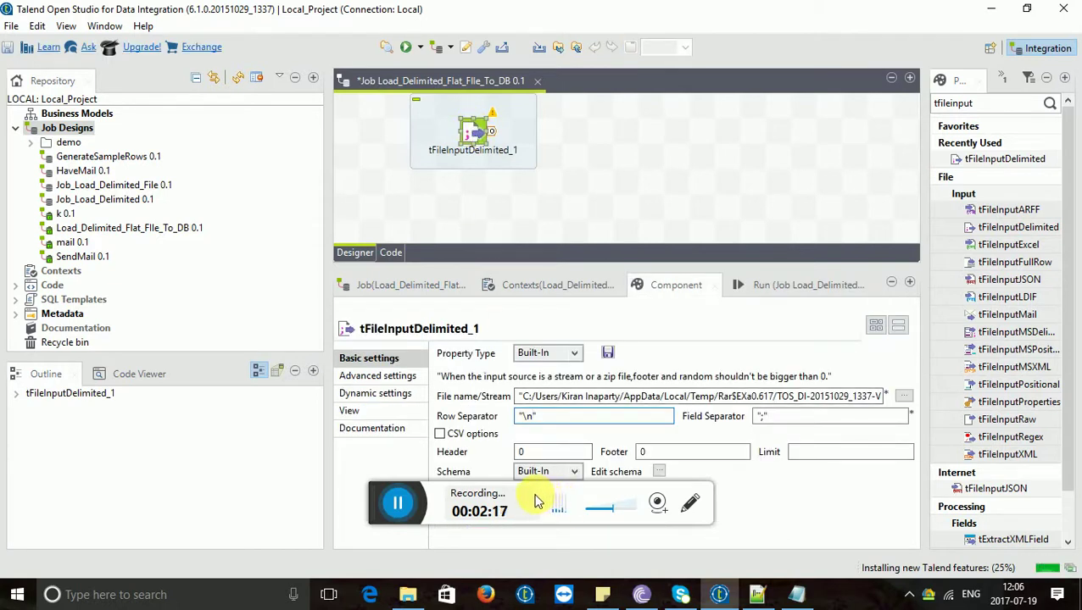
left_click(520, 394)
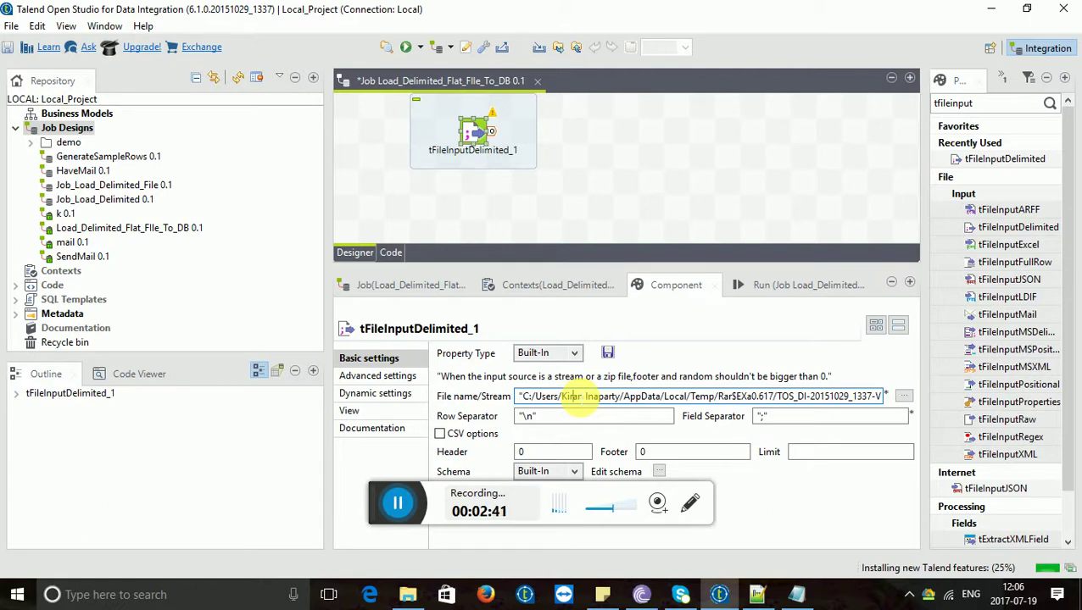
left_click(904, 398)
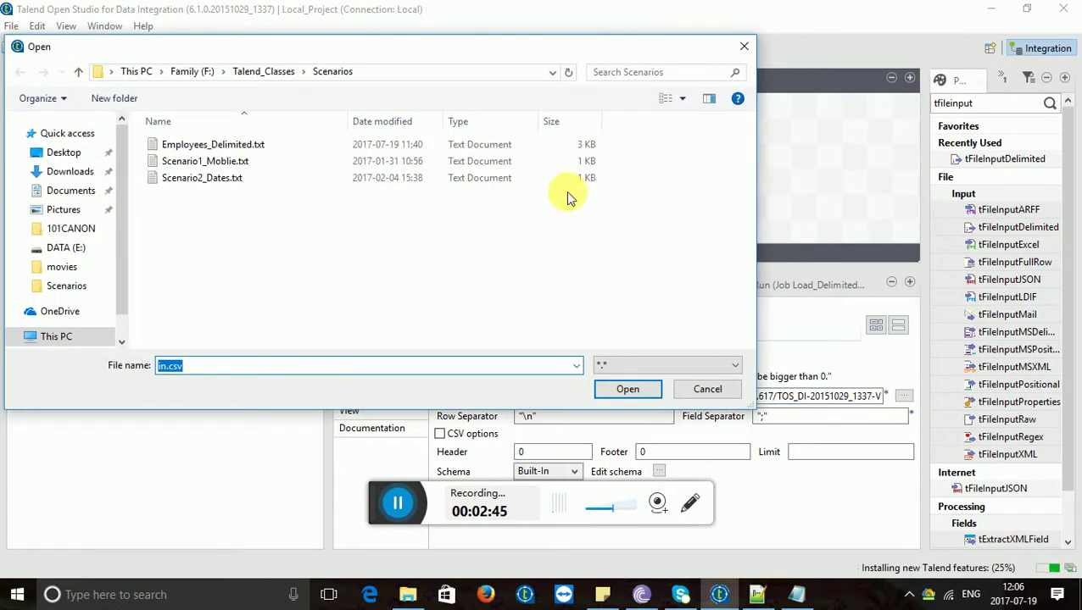
left_click(228, 145)
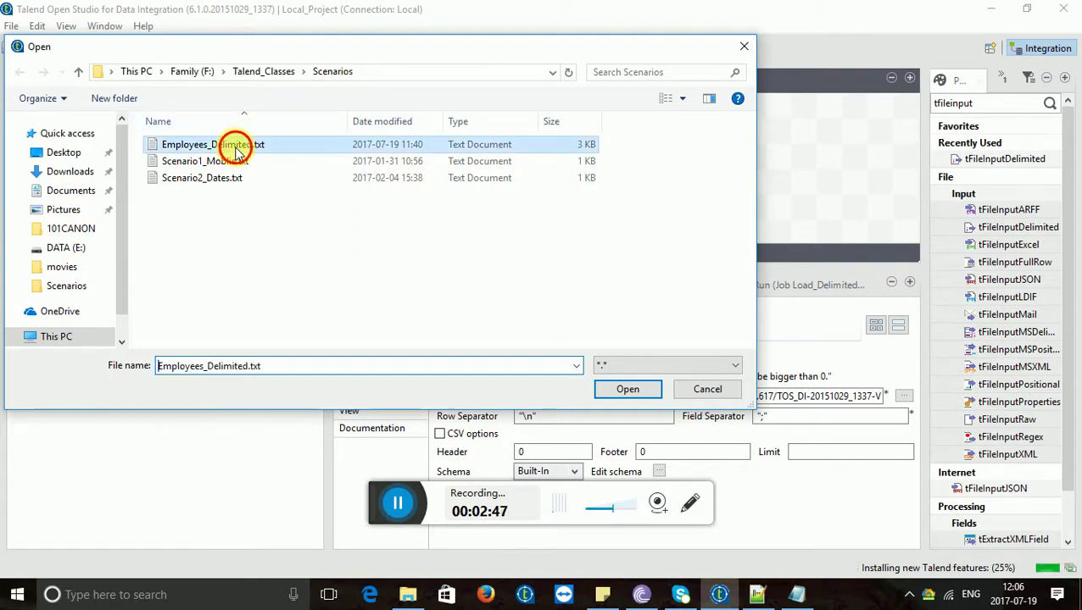
left_click(628, 389)
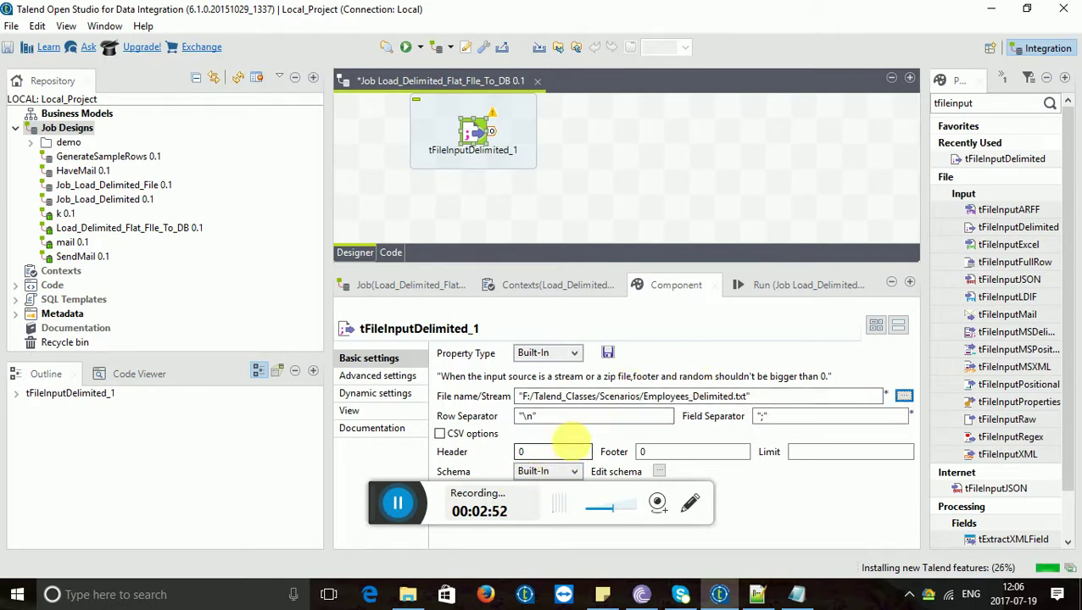
Check the first and last lines of Employees_Delimited.txt in Notepad, and set the component's Header value to 1 in Talend.
left_click(790, 596)
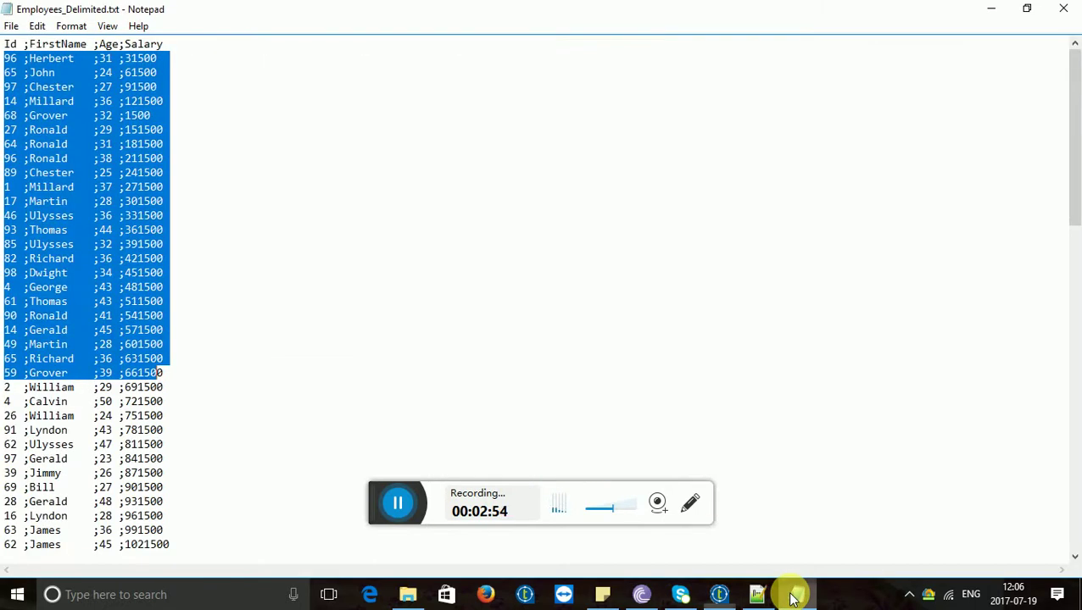
left_click(245, 108)
left_click_drag(182, 45, 3, 44)
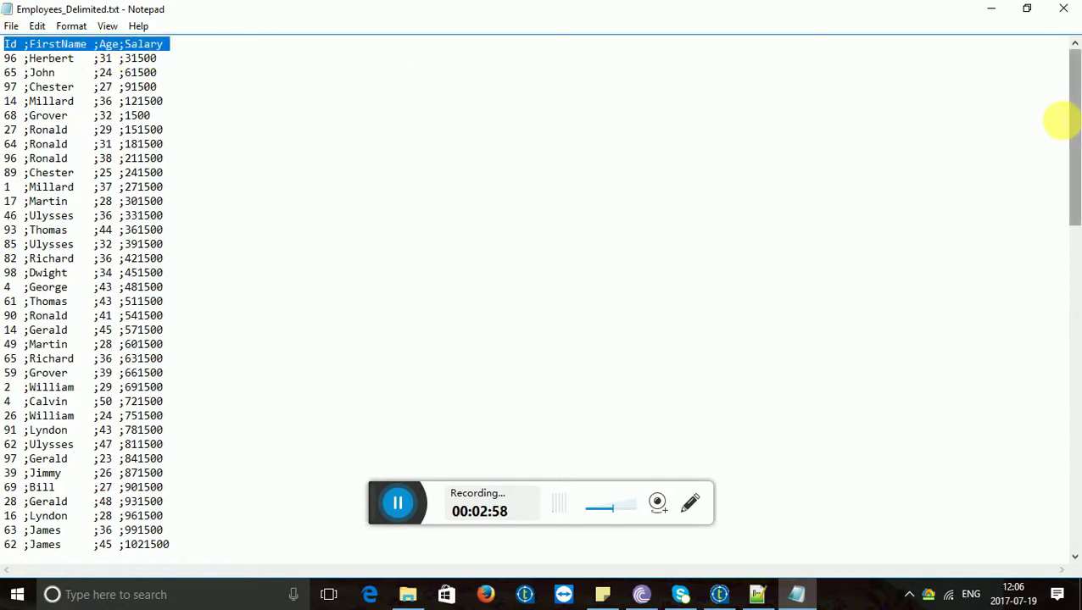
left_click_drag(1070, 120, 1072, 514)
left_click(225, 540)
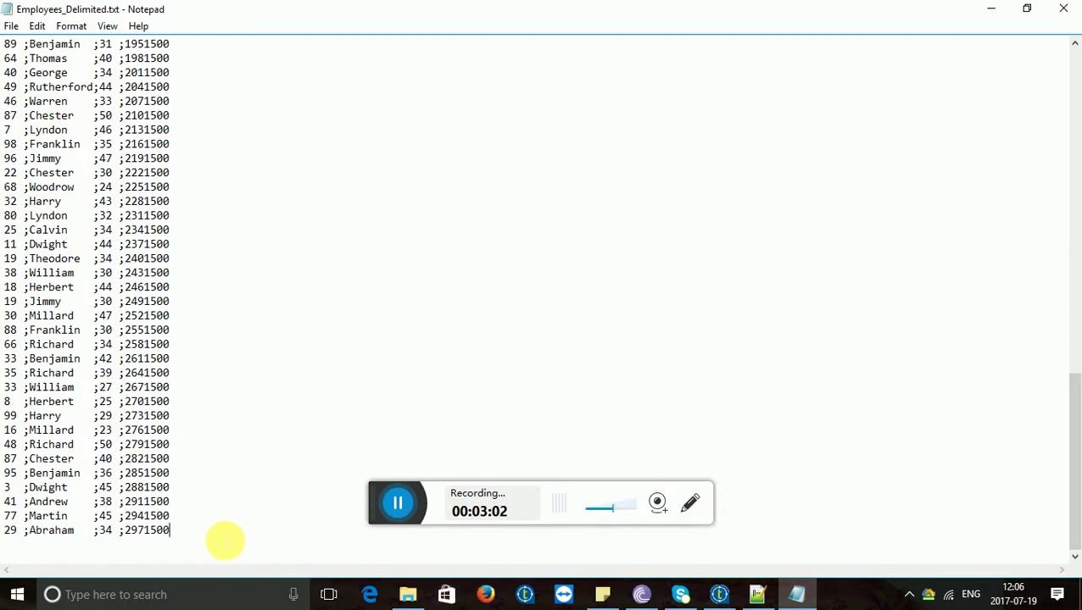
left_click(991, 10)
double_click(546, 453)
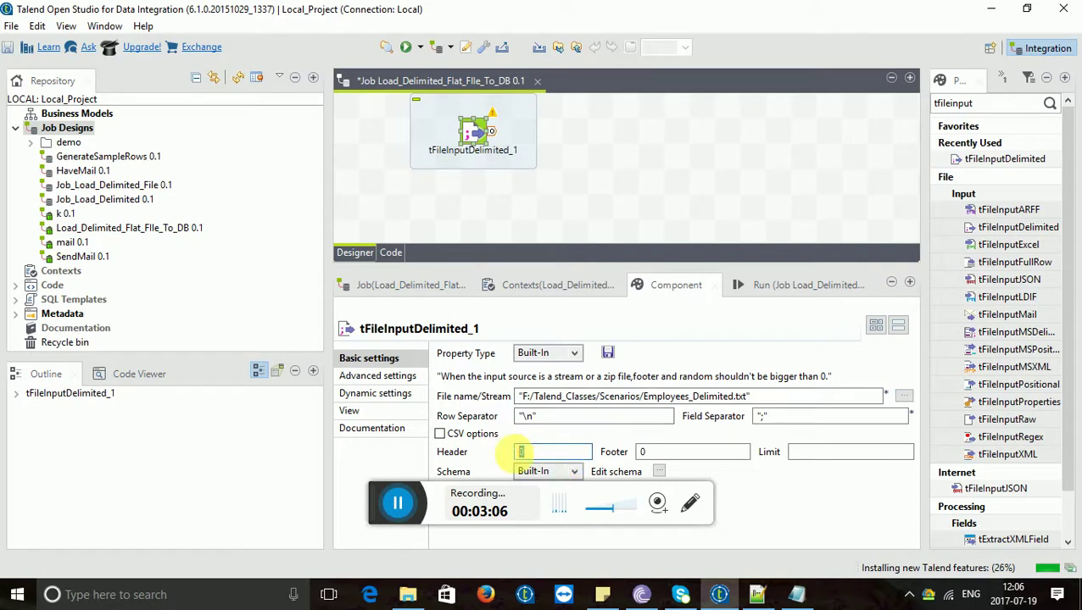
type("1")
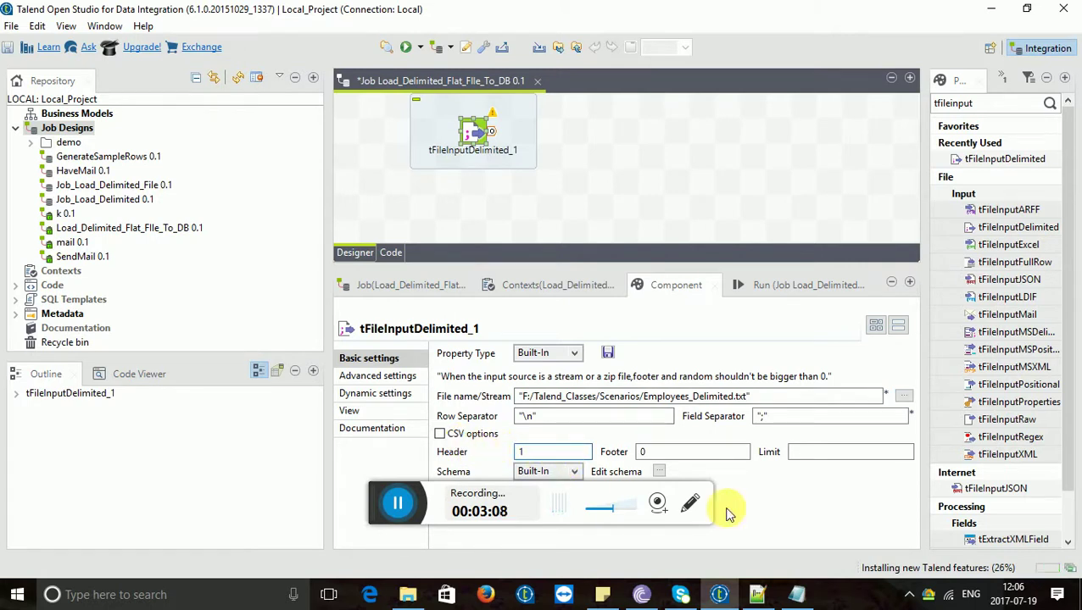
Compare the header line with the first data row in Employees_Delimited.txt and check the separator between fields against the component's settings.
left_click(797, 595)
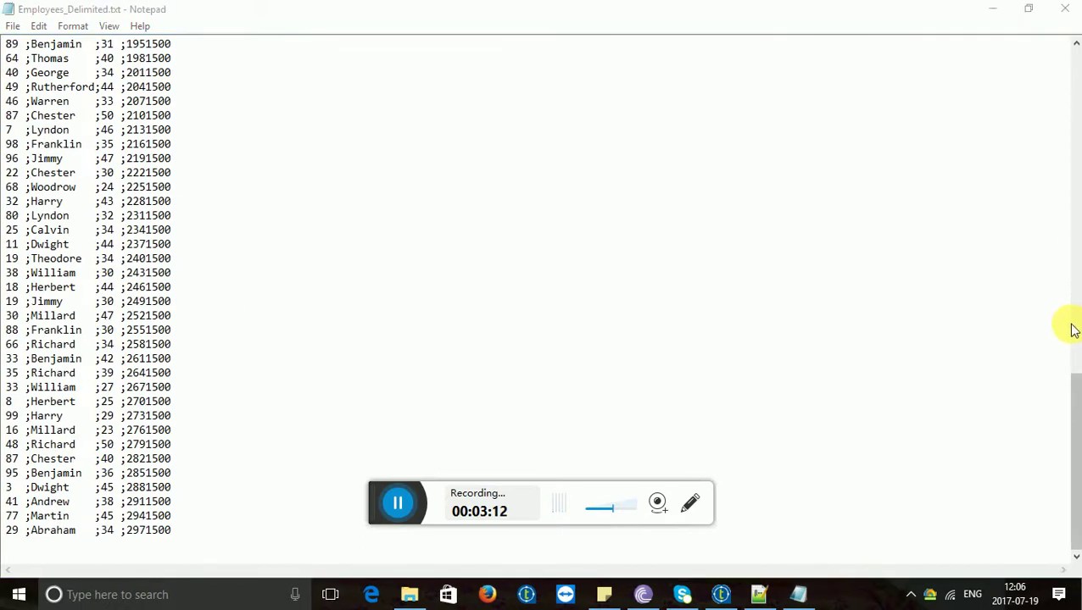
left_click_drag(1075, 390, 1070, 17)
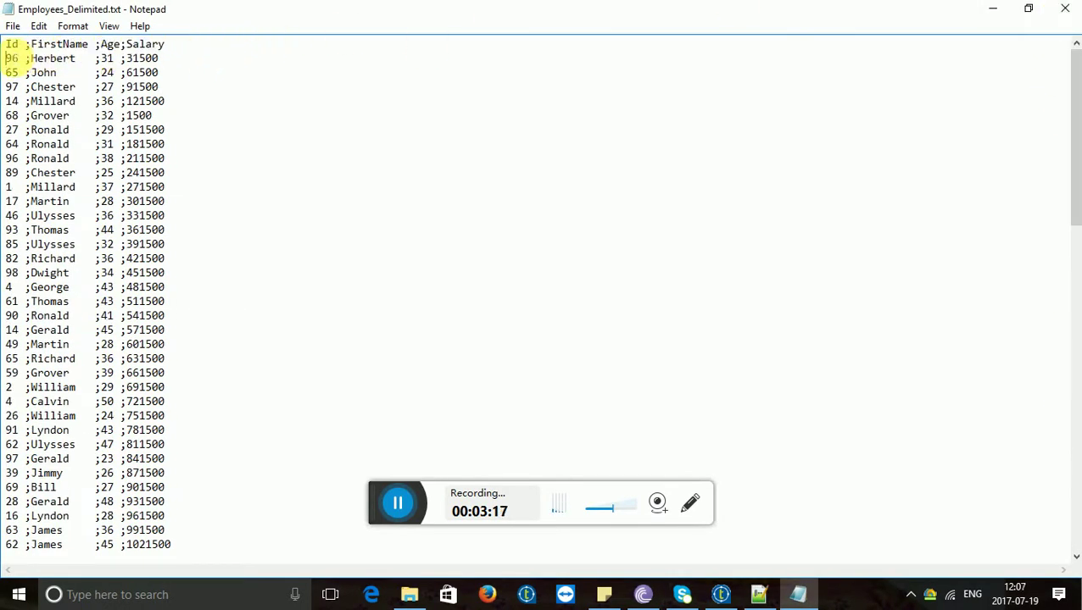
left_click_drag(172, 58, 6, 58)
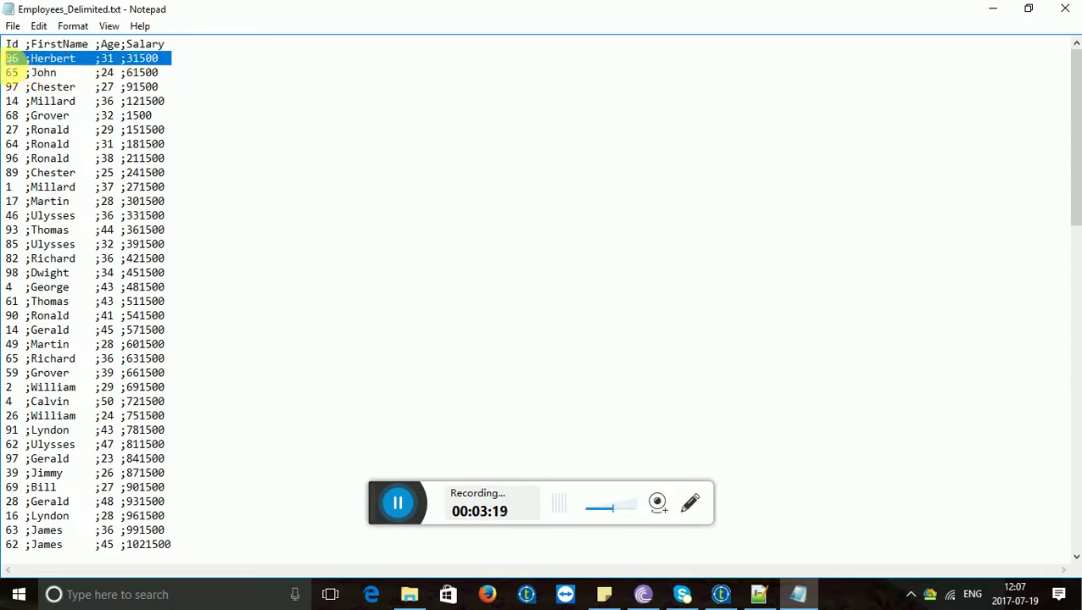
left_click_drag(171, 43, 7, 44)
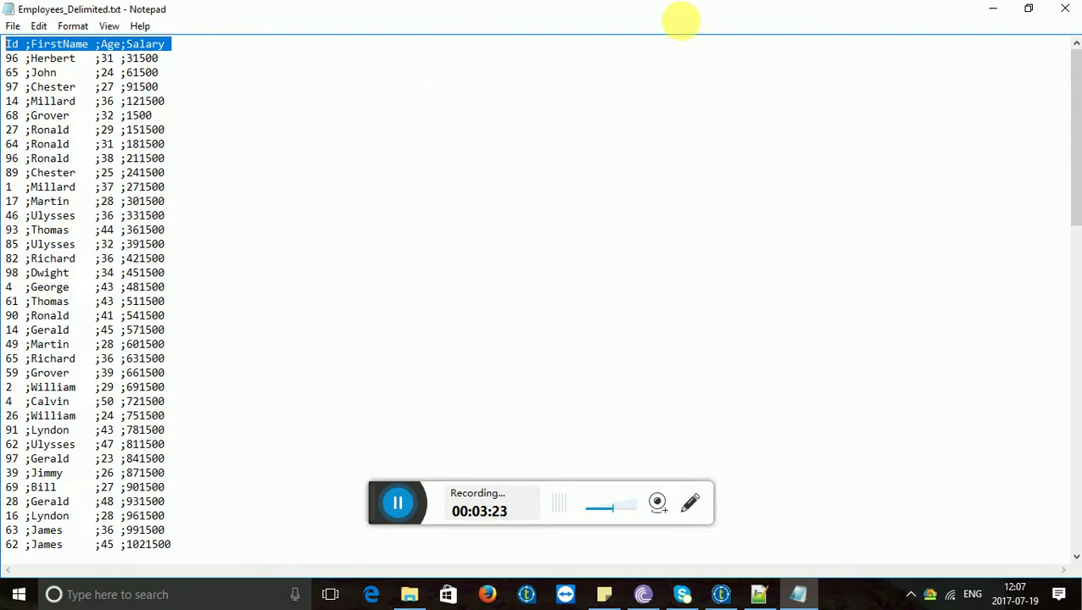
left_click(990, 10)
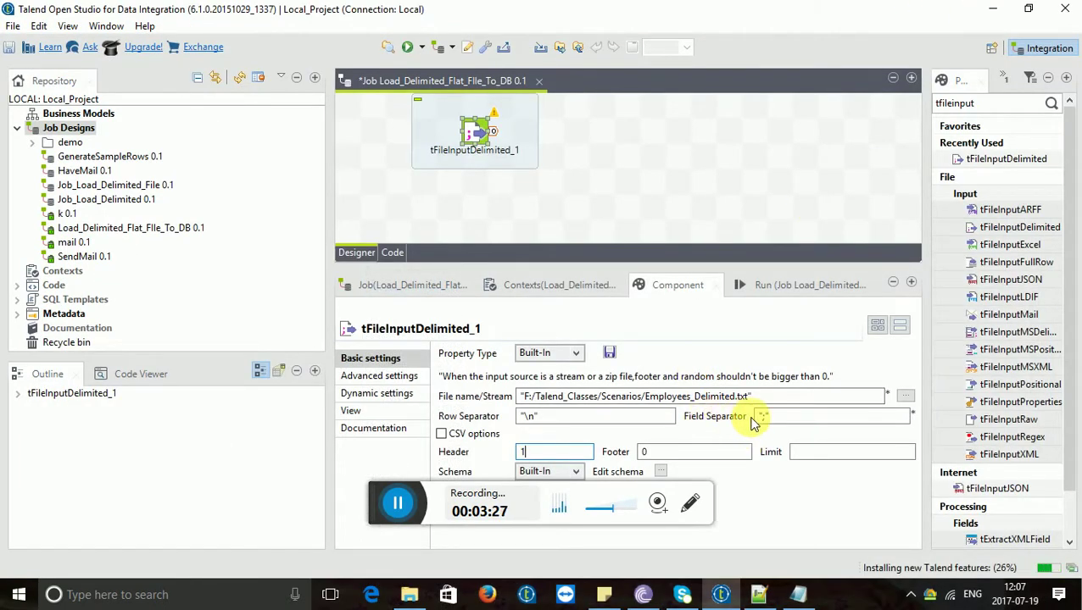
left_click(798, 595)
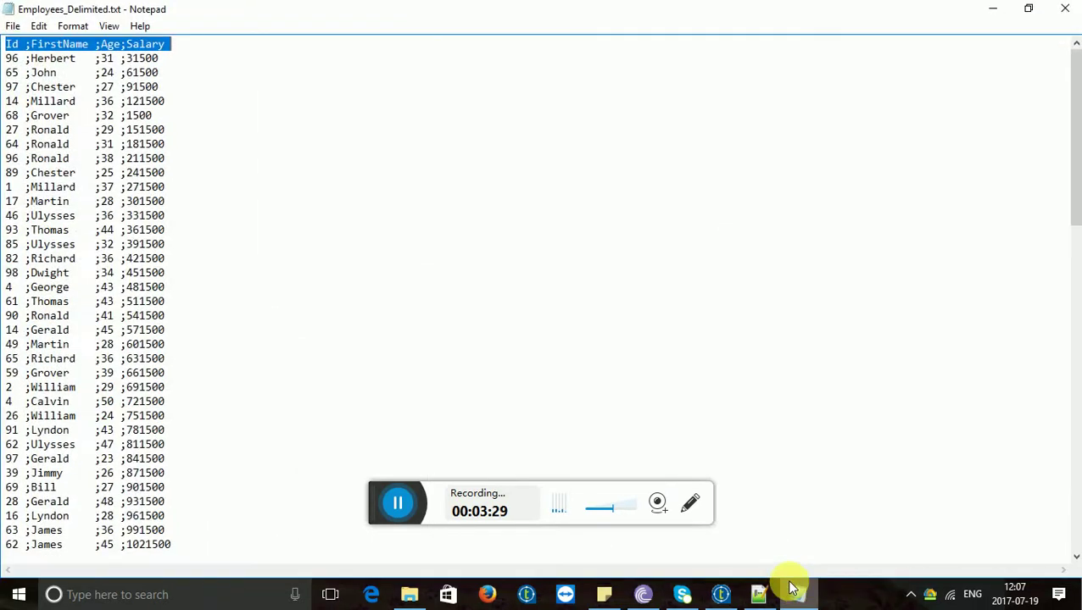
left_click(123, 56)
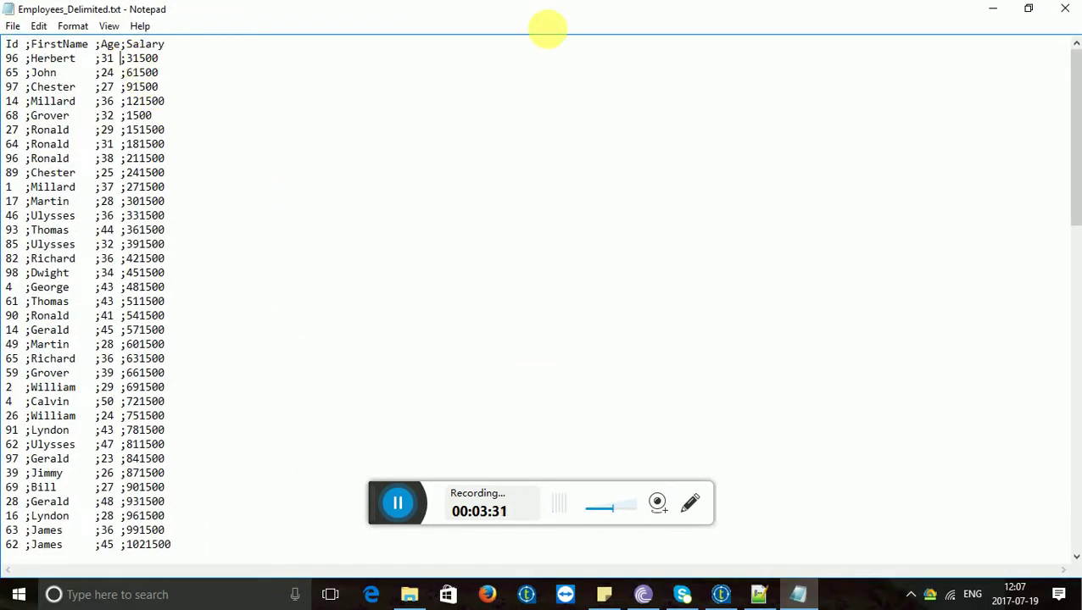
Open the schema definition of tFileInputDelimited_1 in Talend and check the column names in the data's header line in Notepad++.
left_click(993, 15)
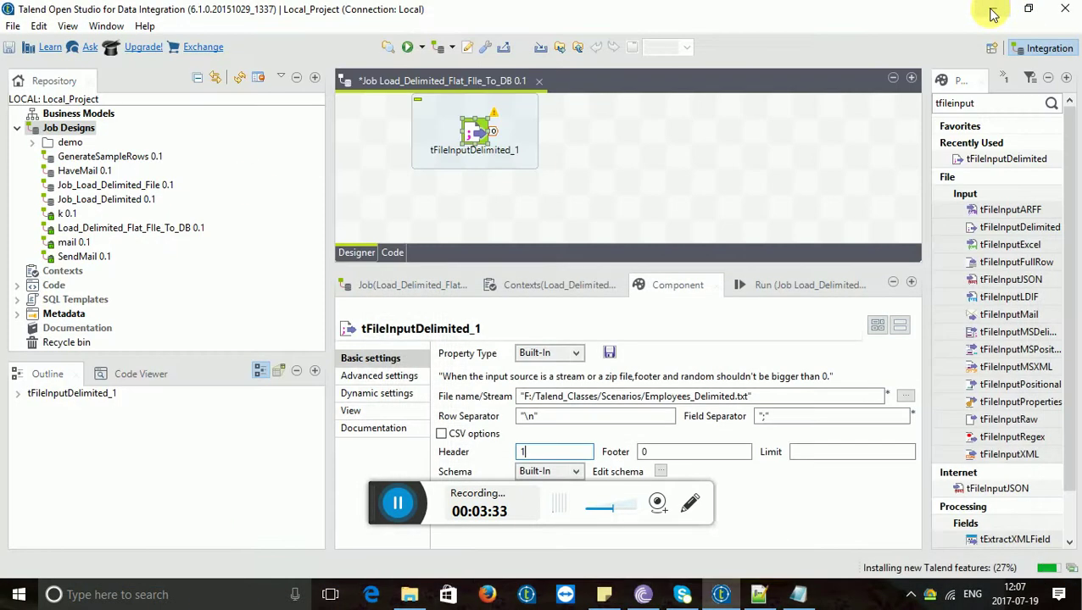
left_click(662, 473)
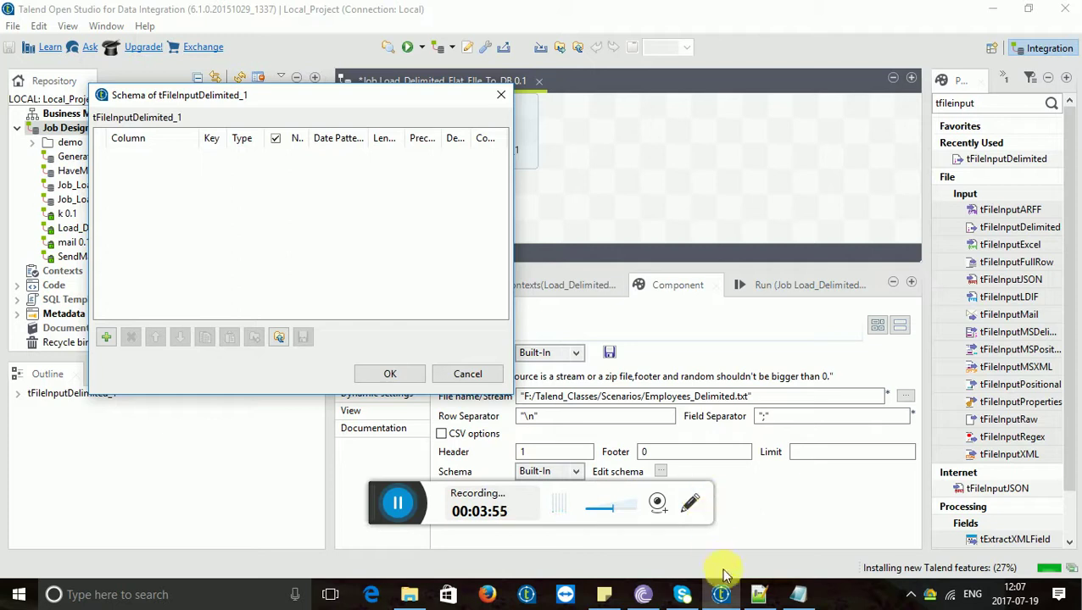
left_click(757, 594)
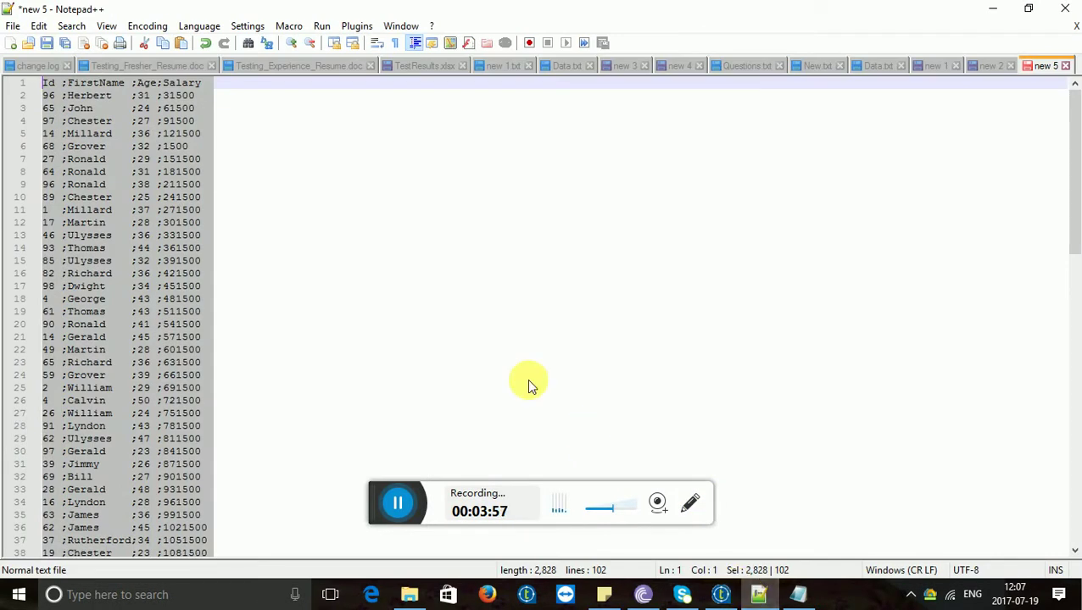
left_click(519, 375)
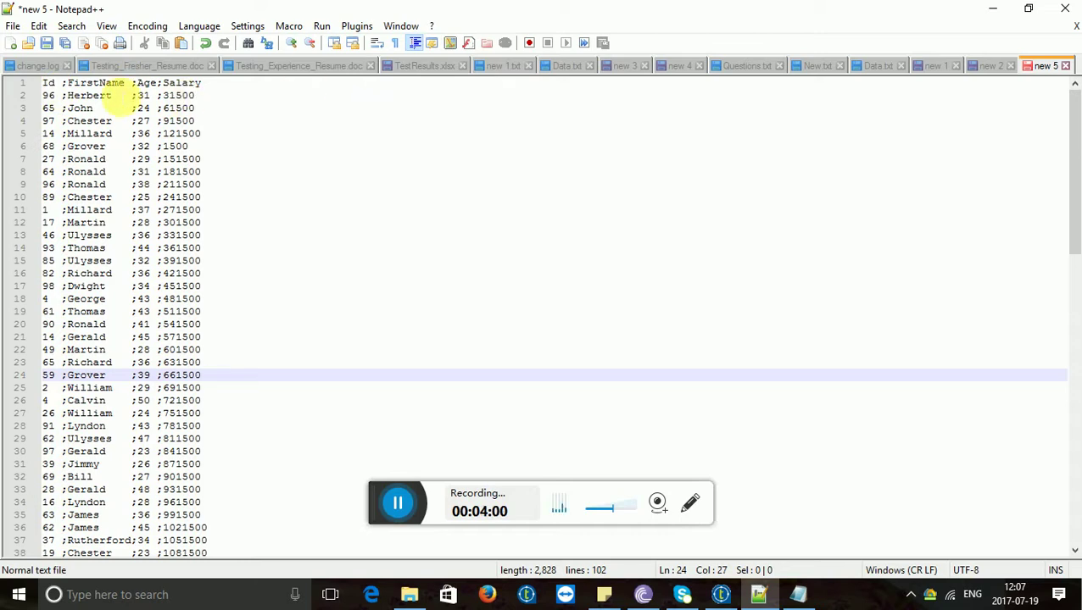
left_click(48, 83)
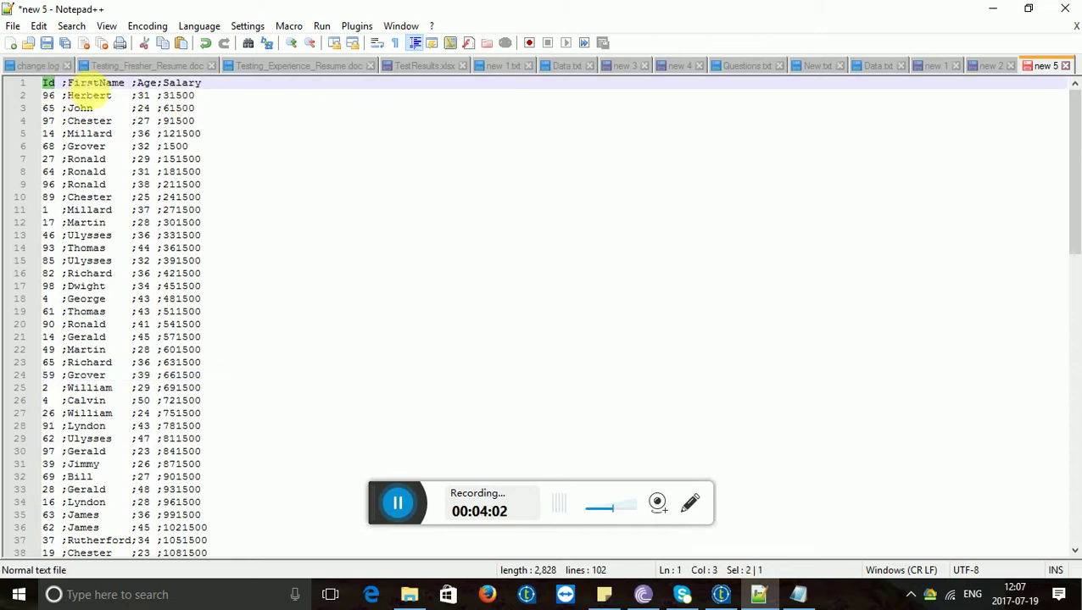
double_click(100, 83)
double_click(146, 83)
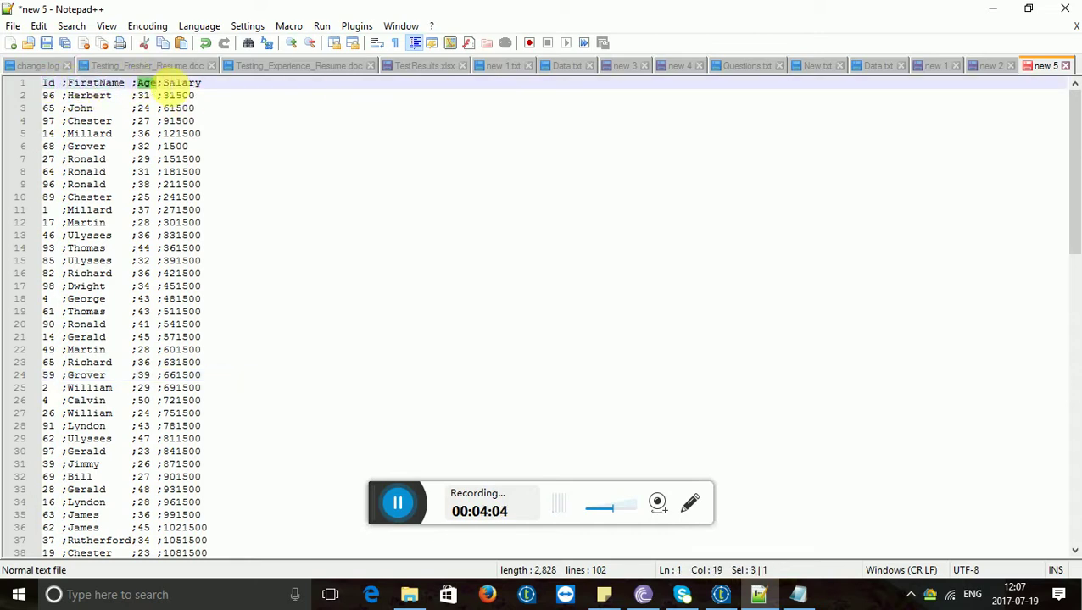
double_click(174, 83)
Back in Talend, add a schema column named Id with type int | Integer, widening the Type column to reach its options.
left_click(719, 592)
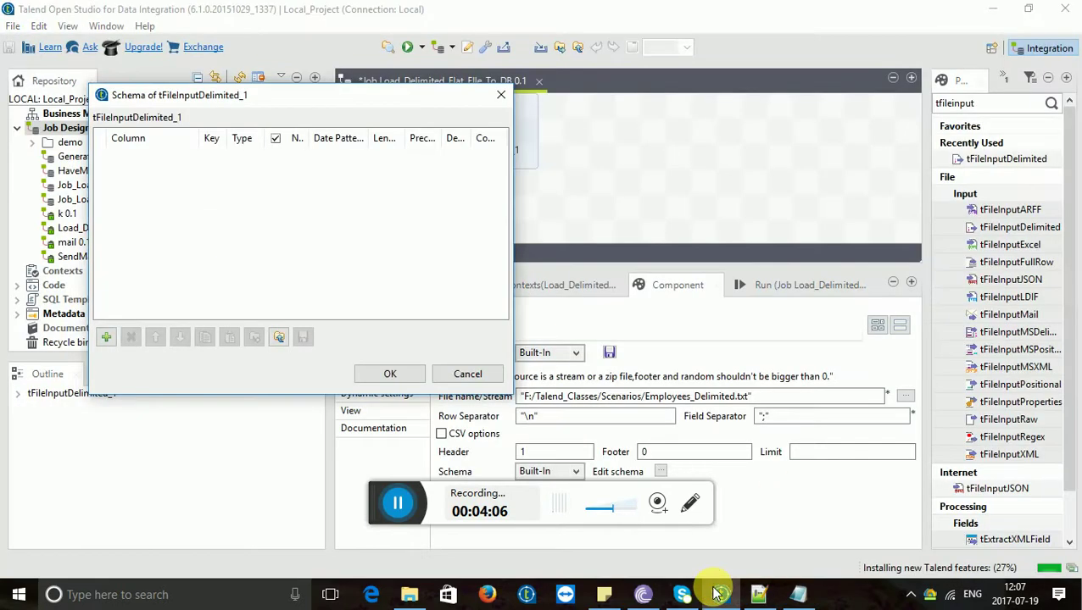
left_click(106, 337)
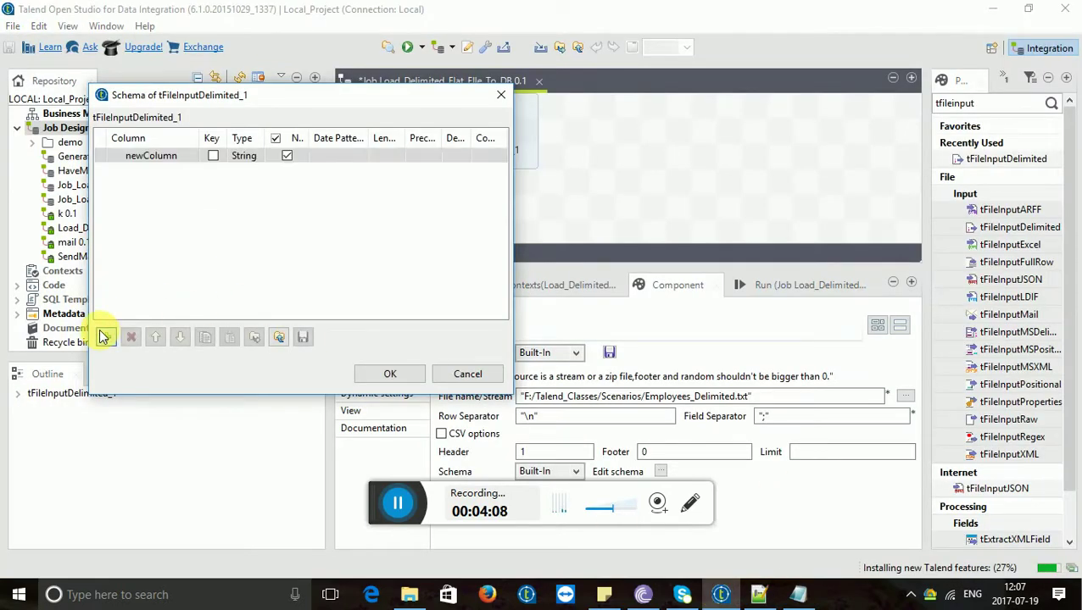
left_click(148, 156)
type("Id")
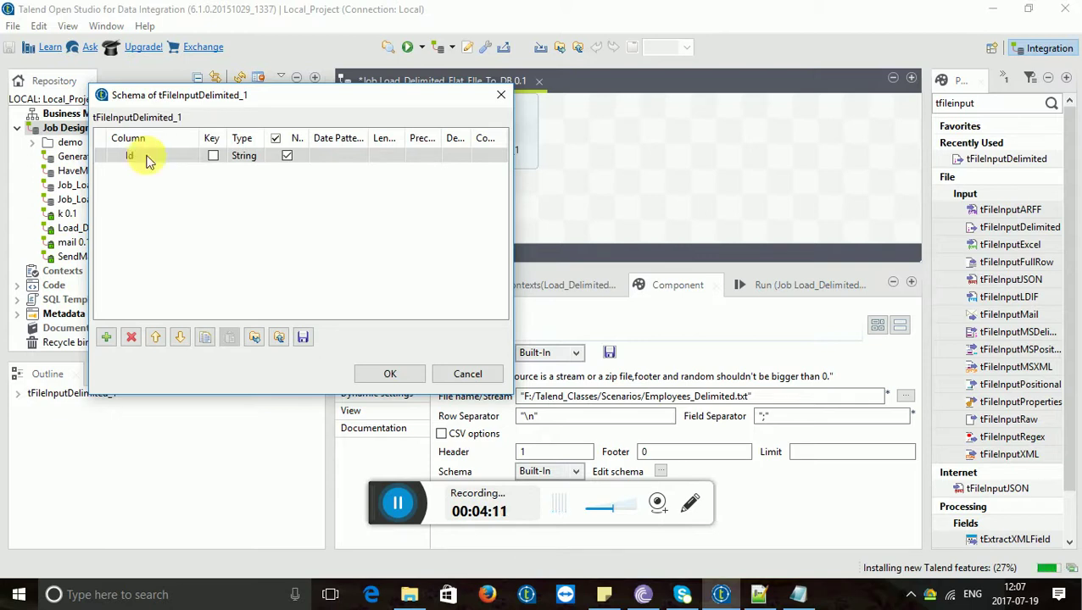
key("Tab")
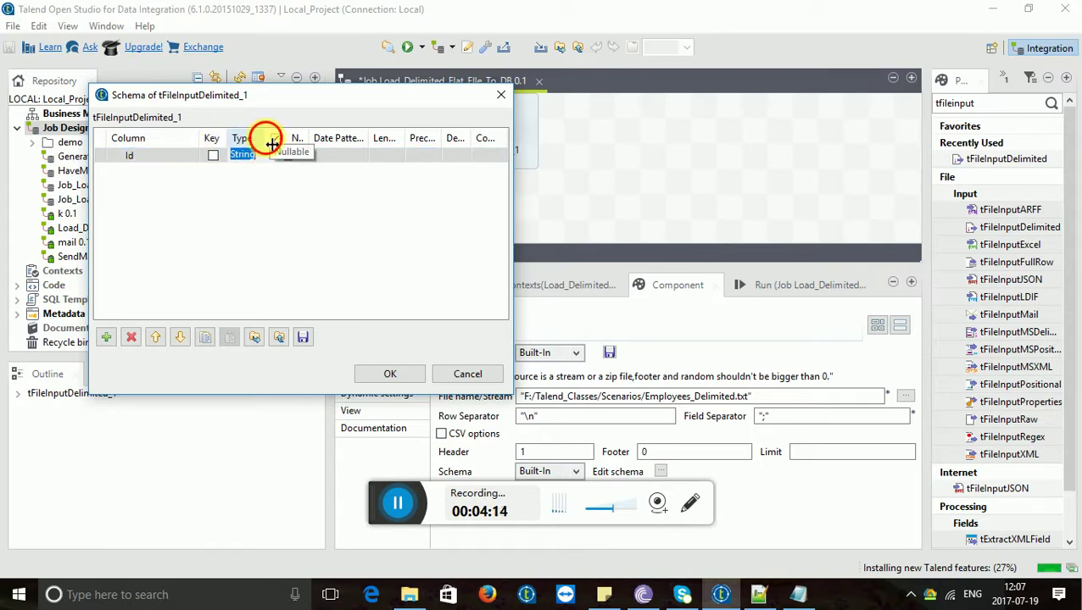
left_click_drag(271, 144, 320, 145)
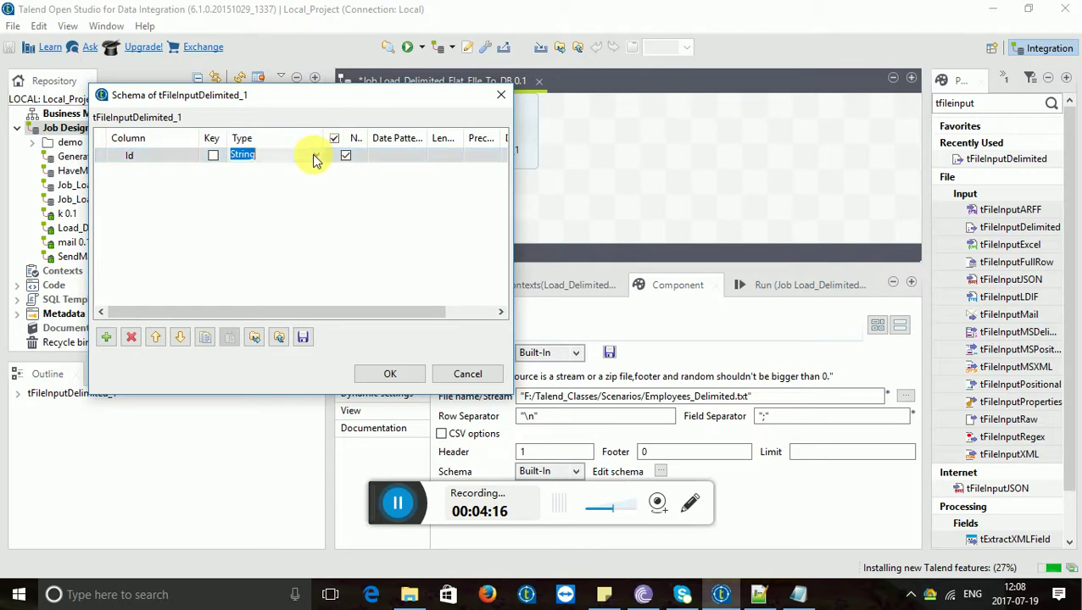
left_click(314, 156)
left_click(266, 265)
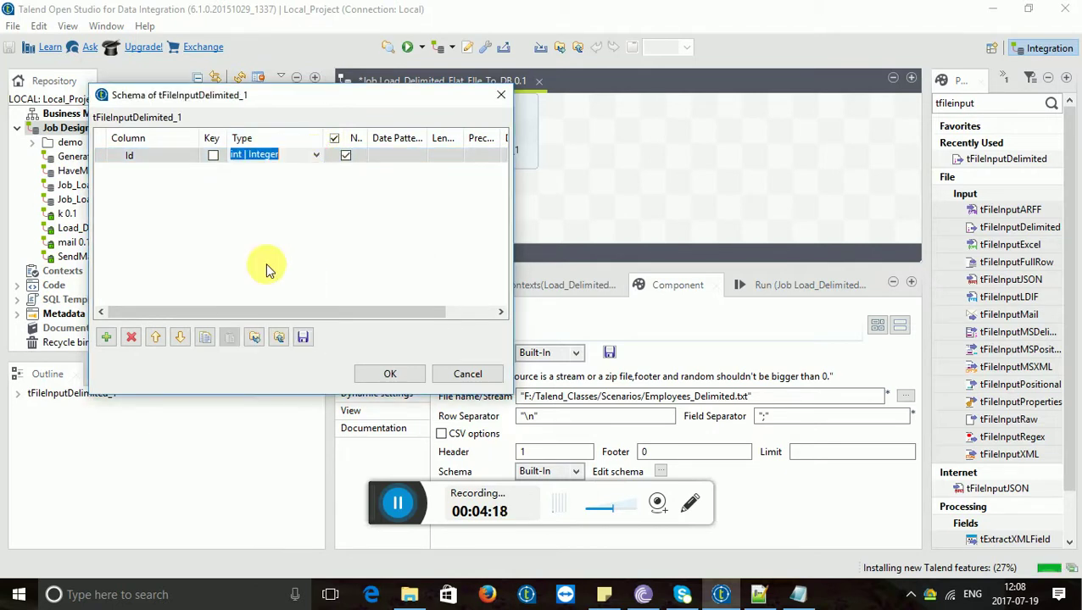
Add a second schema column named FirstName, keeping the String type.
left_click(106, 337)
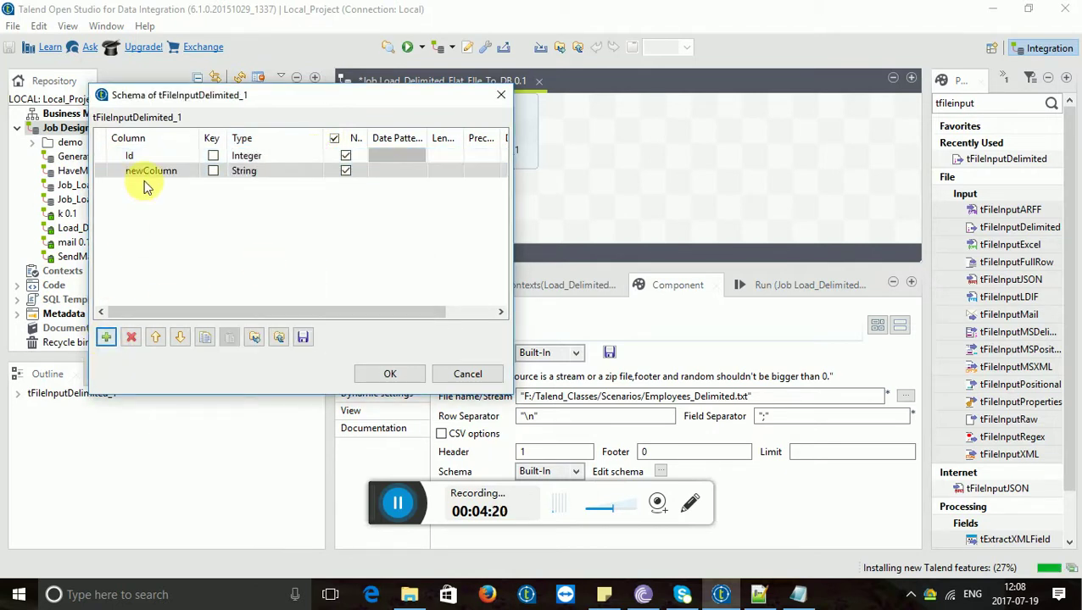
left_click(147, 172)
type("F")
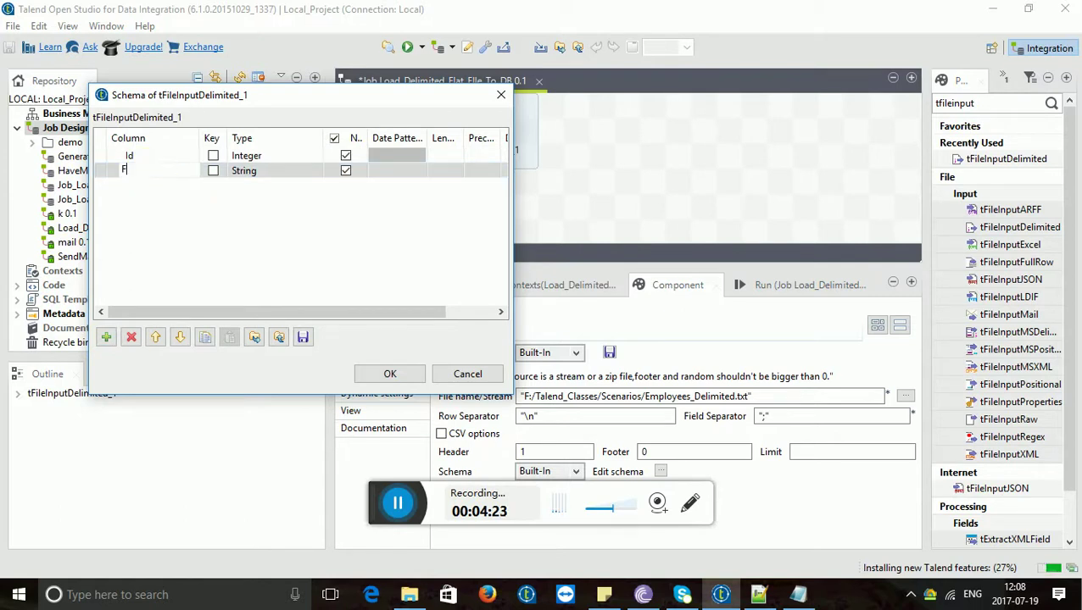
type("irstName")
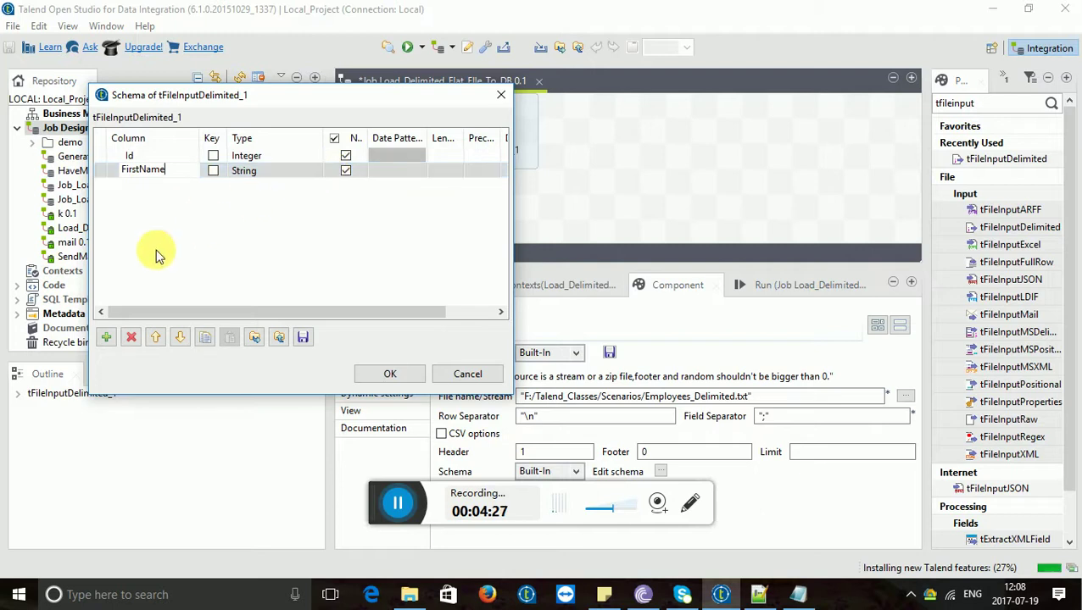
Add a third schema column named Age and set its type to int | Integer.
left_click(102, 343)
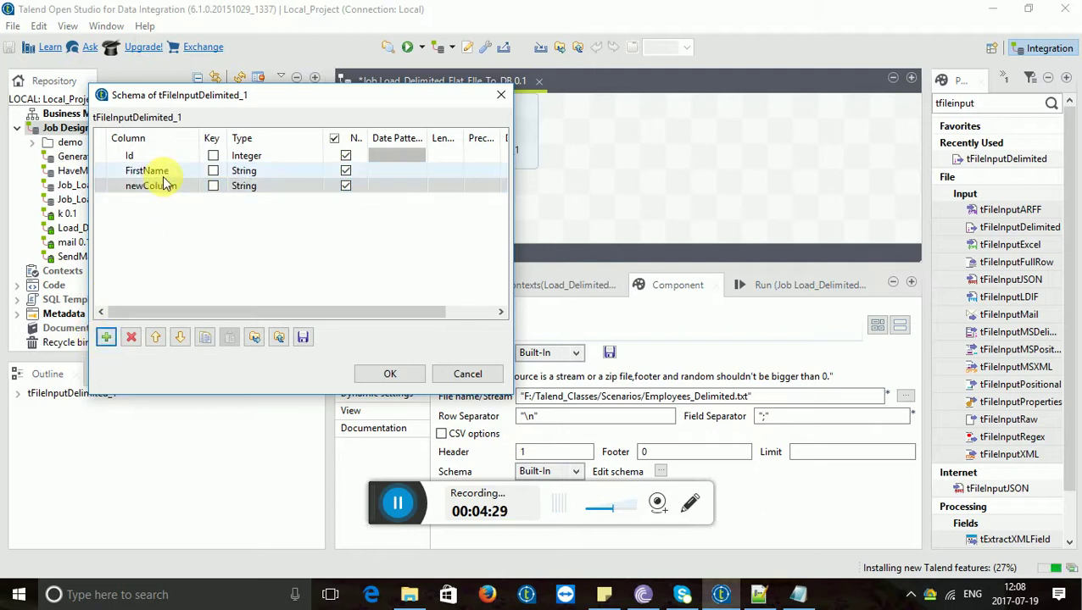
left_click(163, 186)
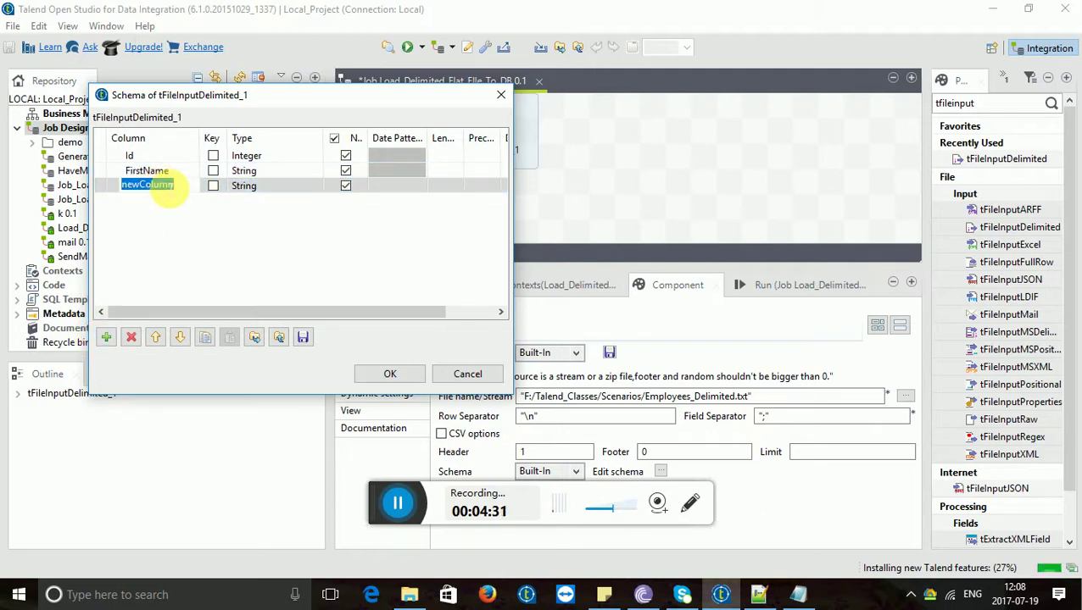
type("Age")
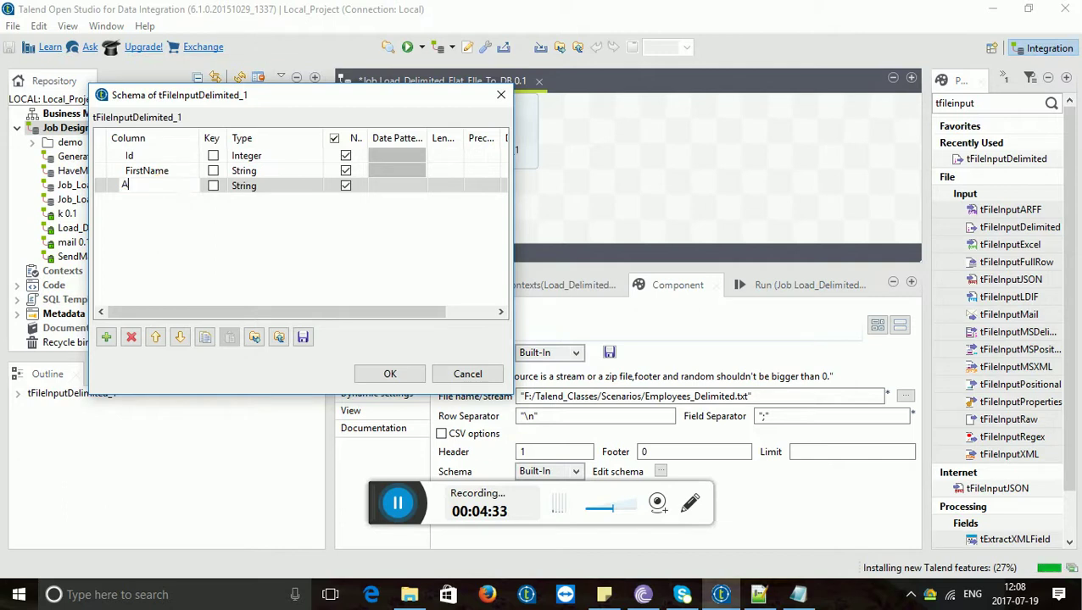
left_click(310, 187)
left_click(314, 186)
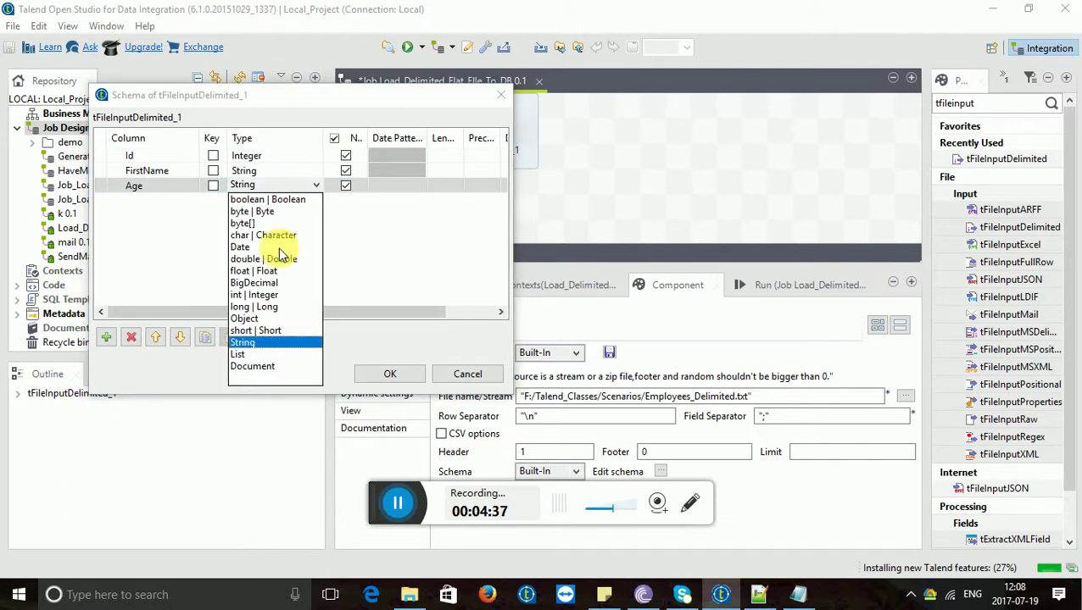
left_click(265, 294)
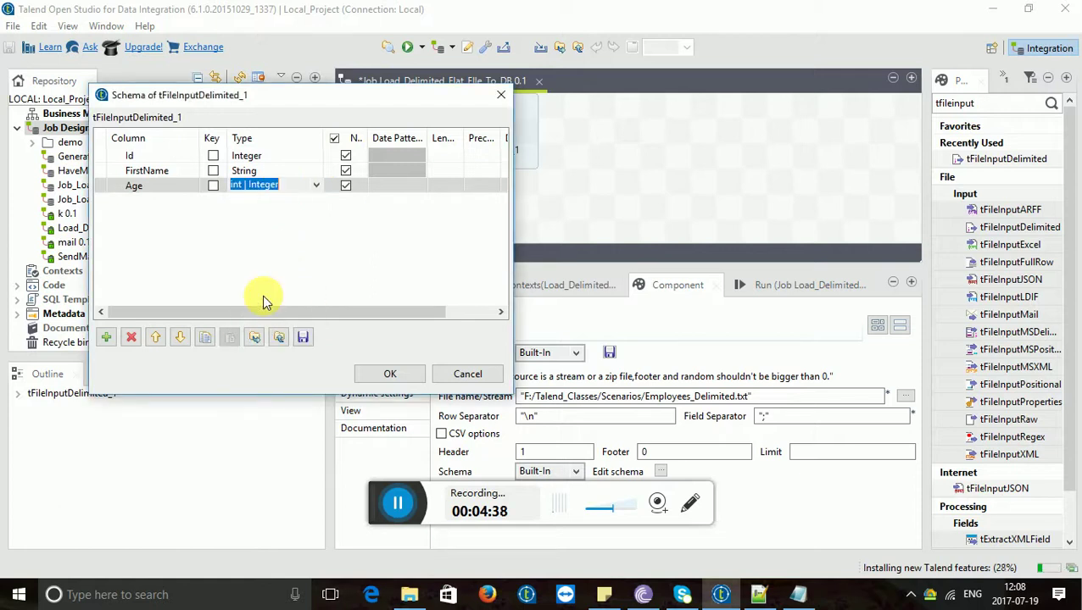
Add a fourth schema column named Salary with type int | Integer, and accept the schema.
left_click(108, 339)
left_click(147, 201)
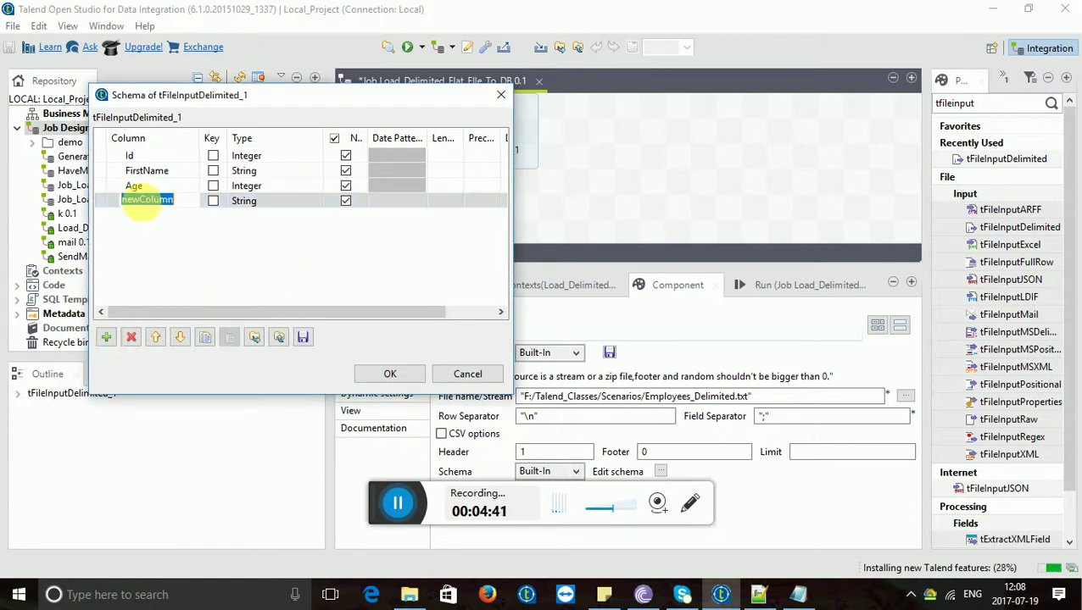
type("Salary")
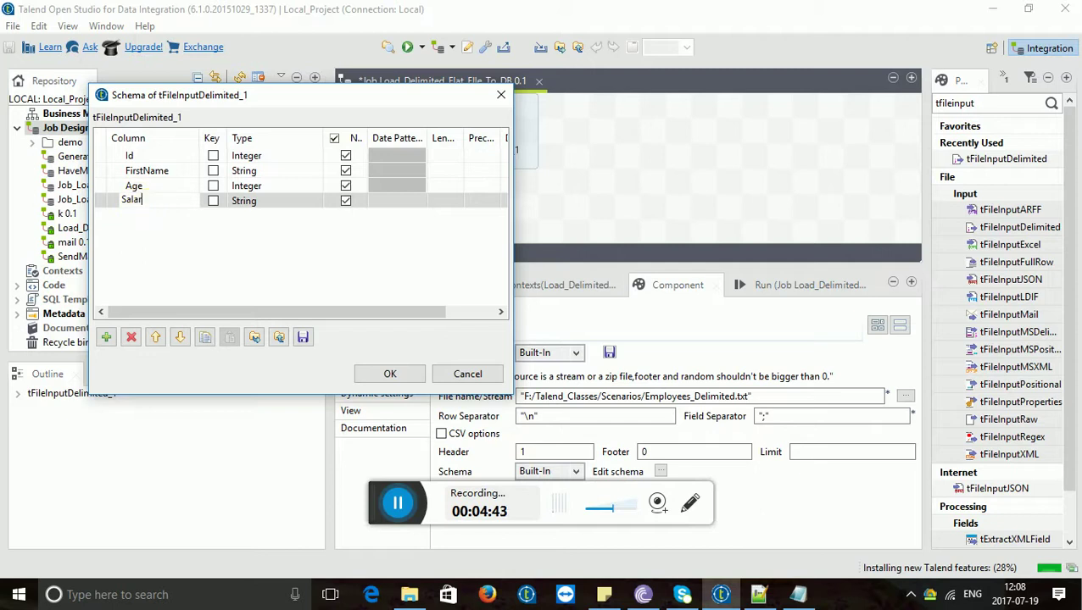
left_click(248, 201)
left_click(316, 201)
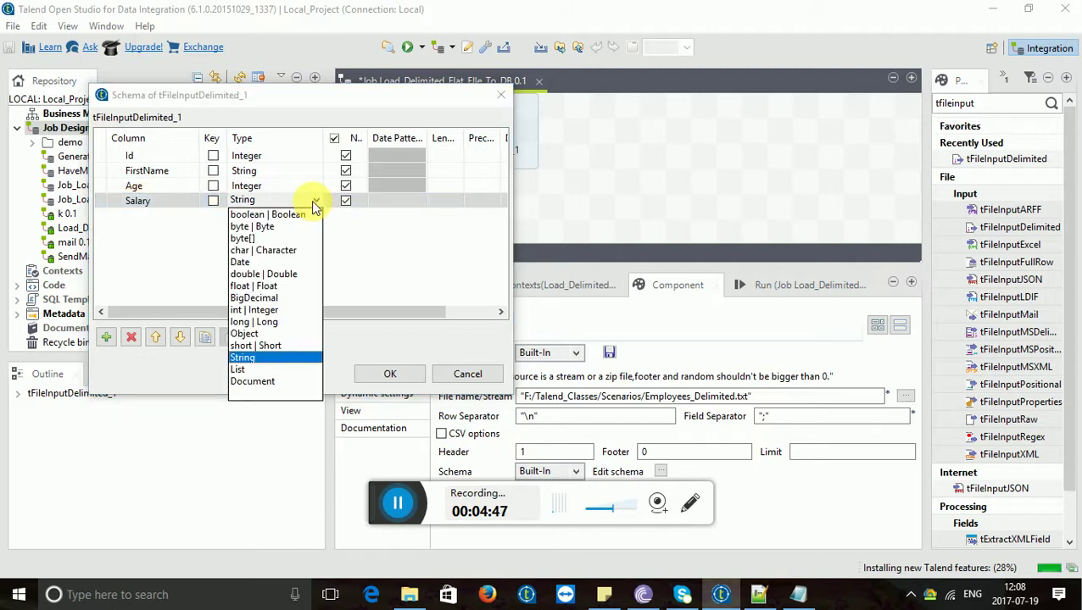
left_click(273, 310)
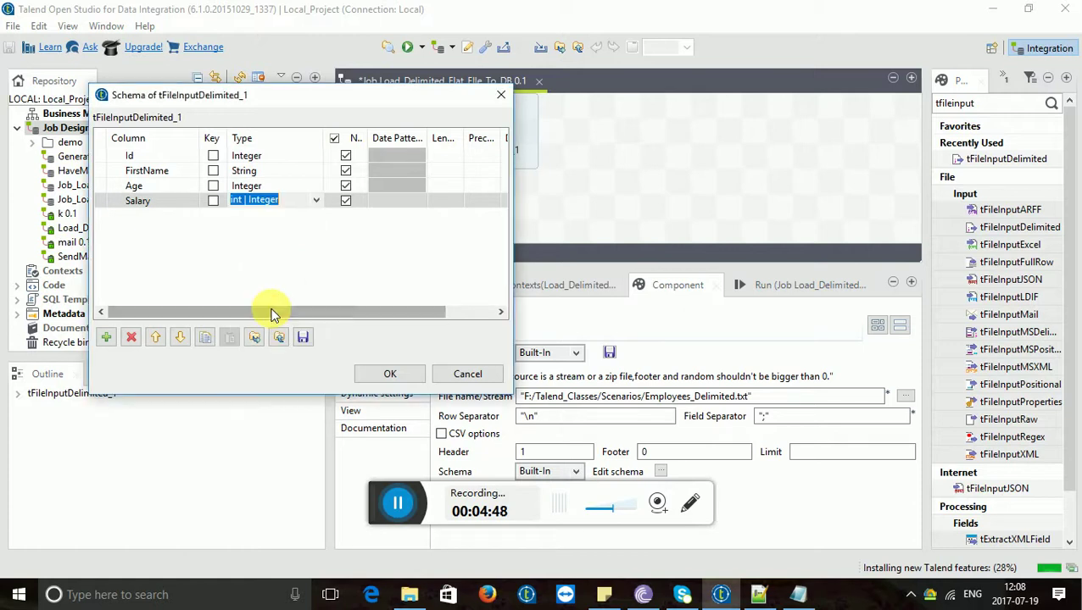
left_click(392, 376)
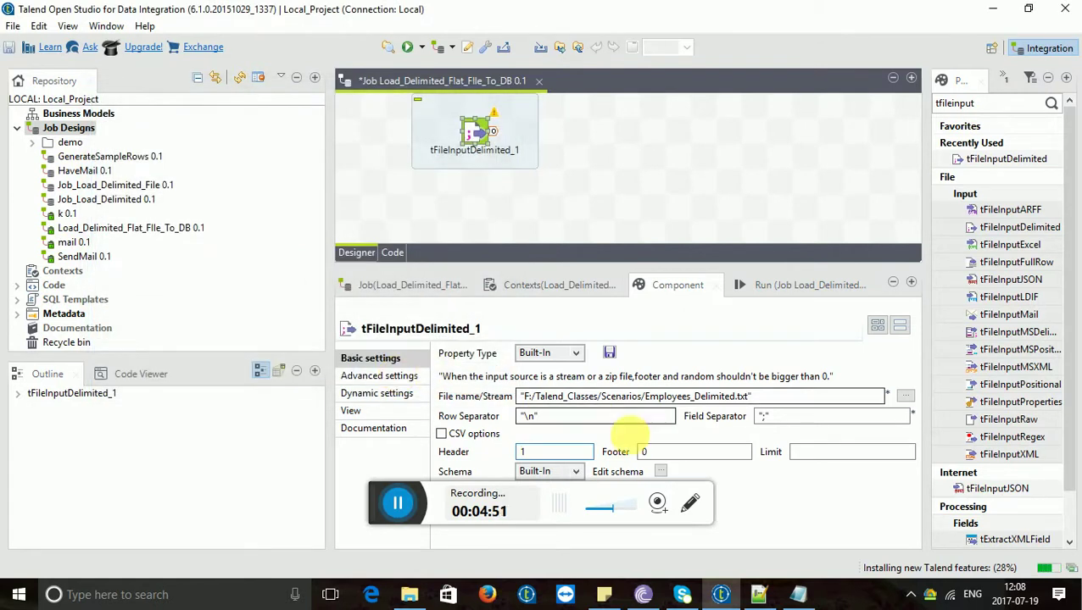
Reopen the tFileInputDelimited_1 schema and compare its columns with the header of Employees_Delimited.txt in Notepad, then accept it in Talend.
left_click(663, 472)
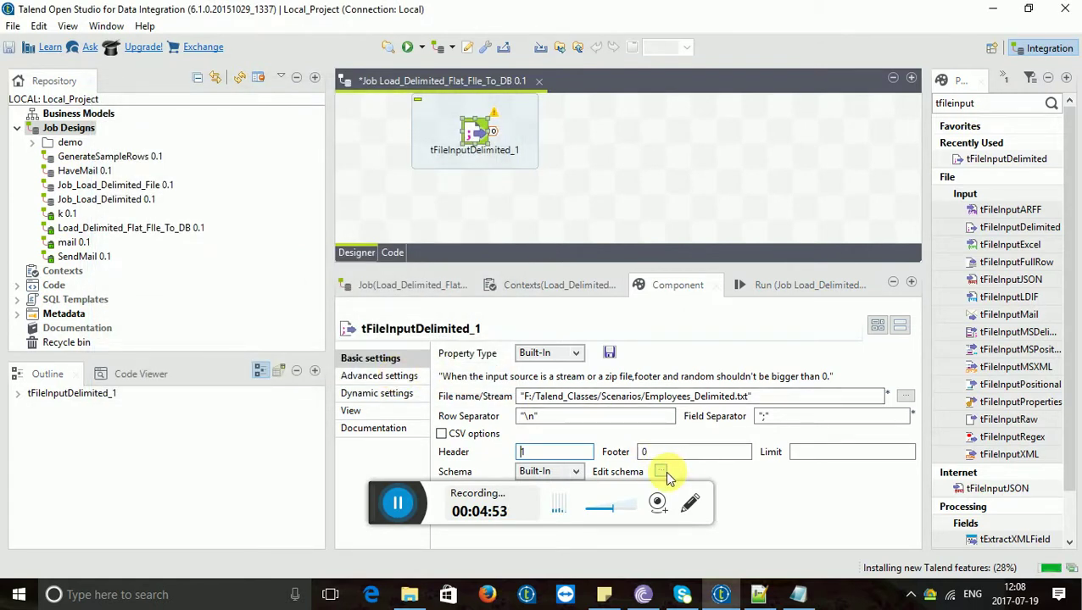
left_click(663, 472)
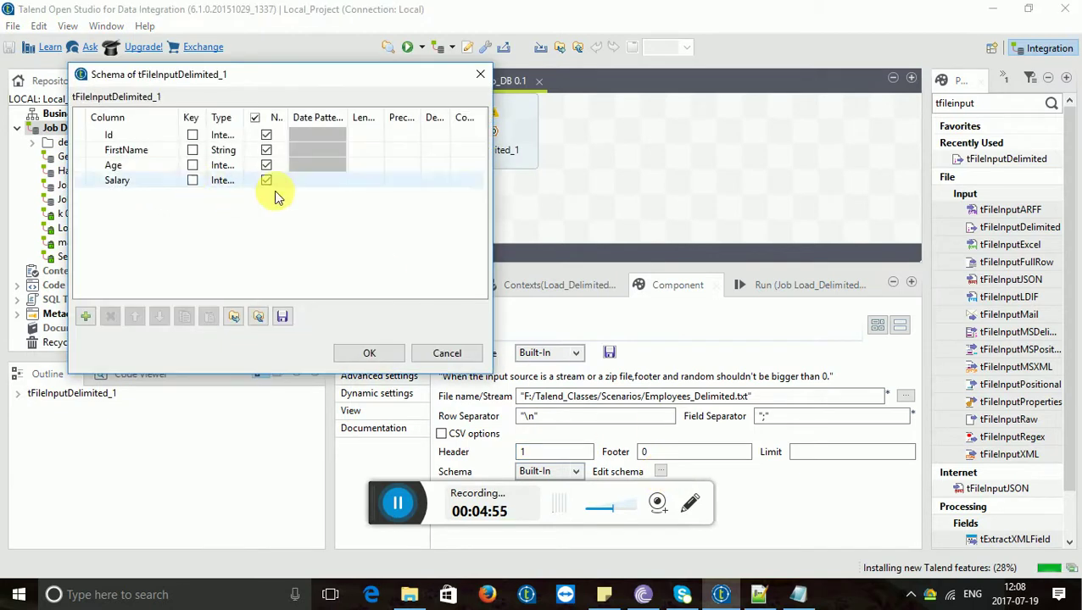
left_click(800, 596)
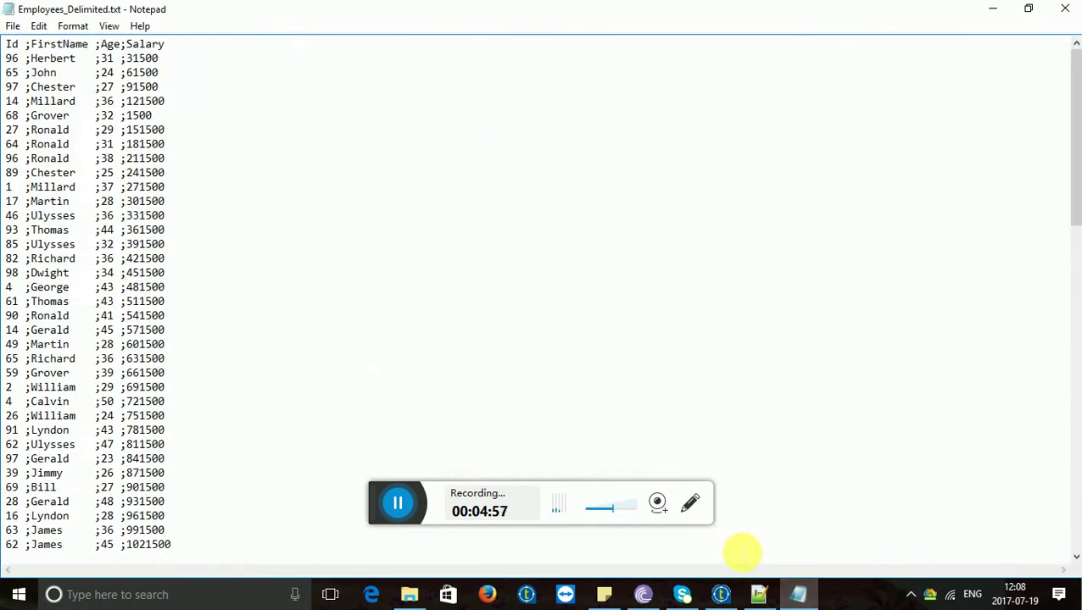
left_click(993, 9)
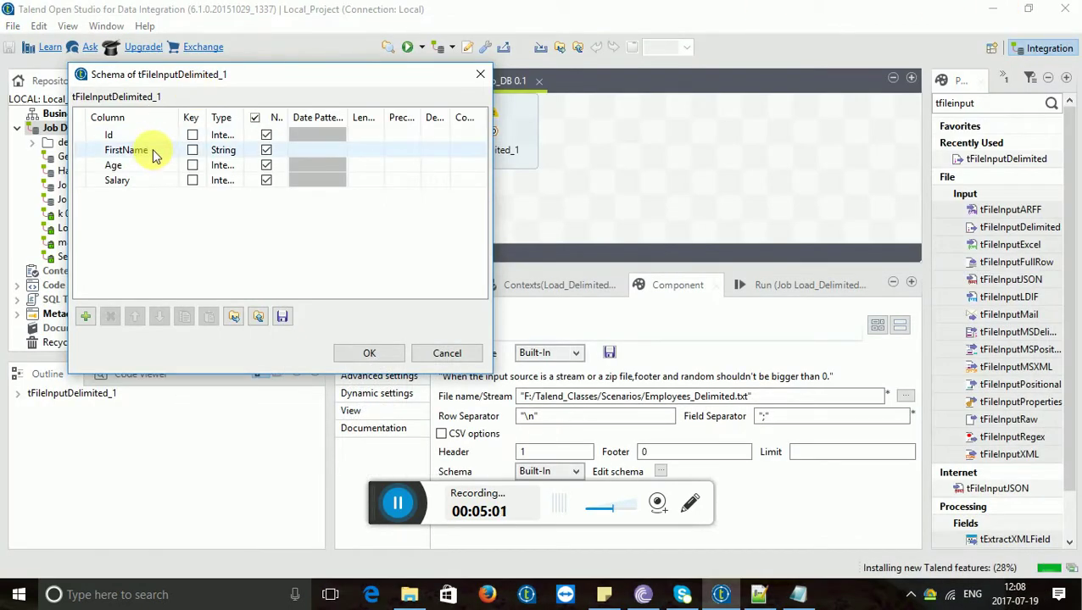
left_click(371, 353)
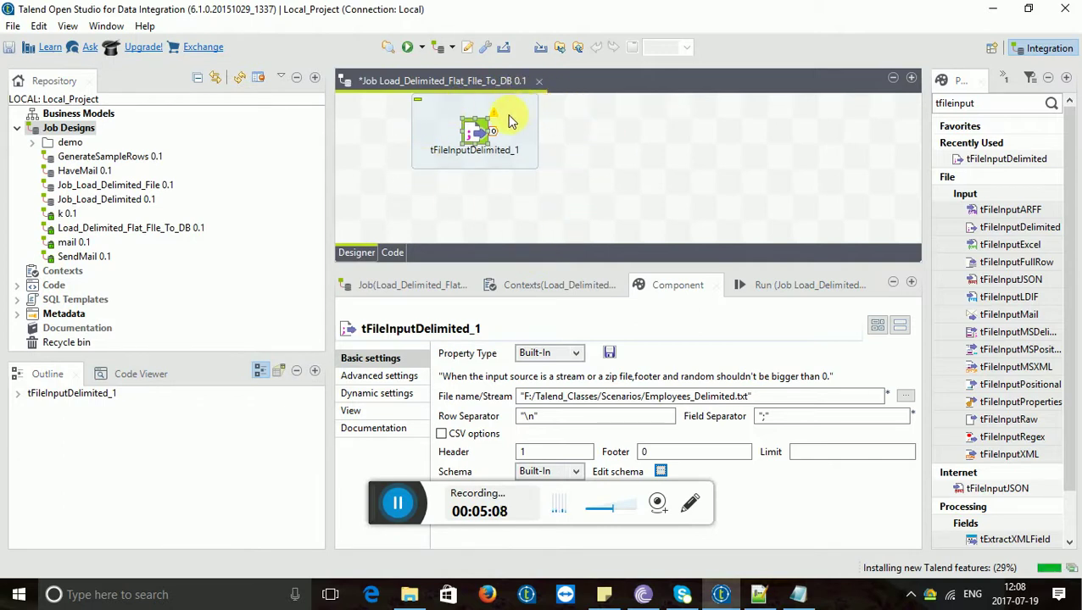
Read the warning on tFileInputDelimited_1, and move the component slightly down and to the left in the job design.
mouse_move(496, 121)
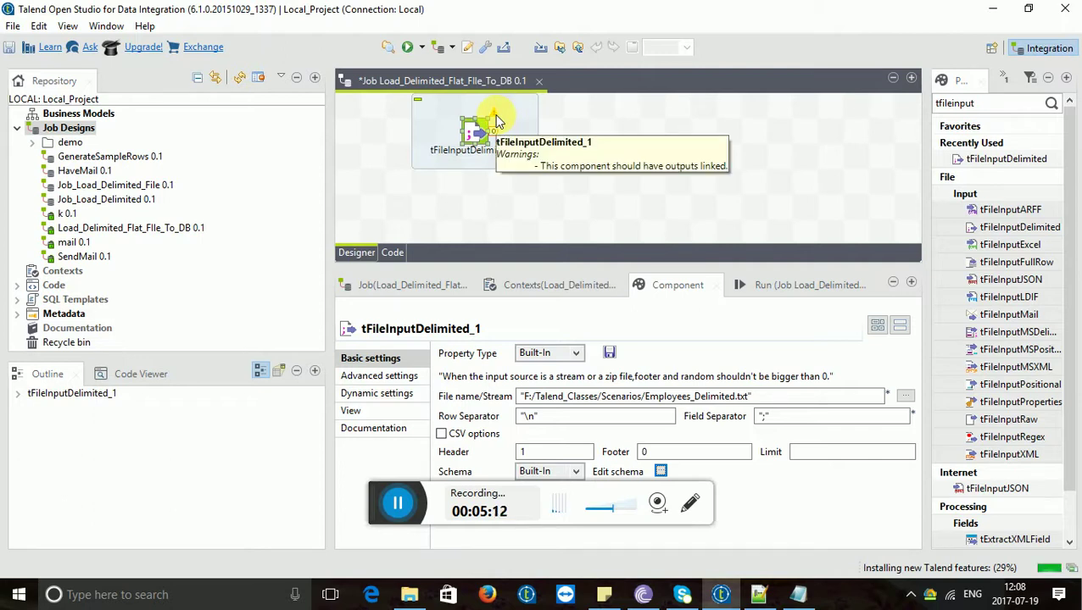
left_click_drag(476, 134, 449, 161)
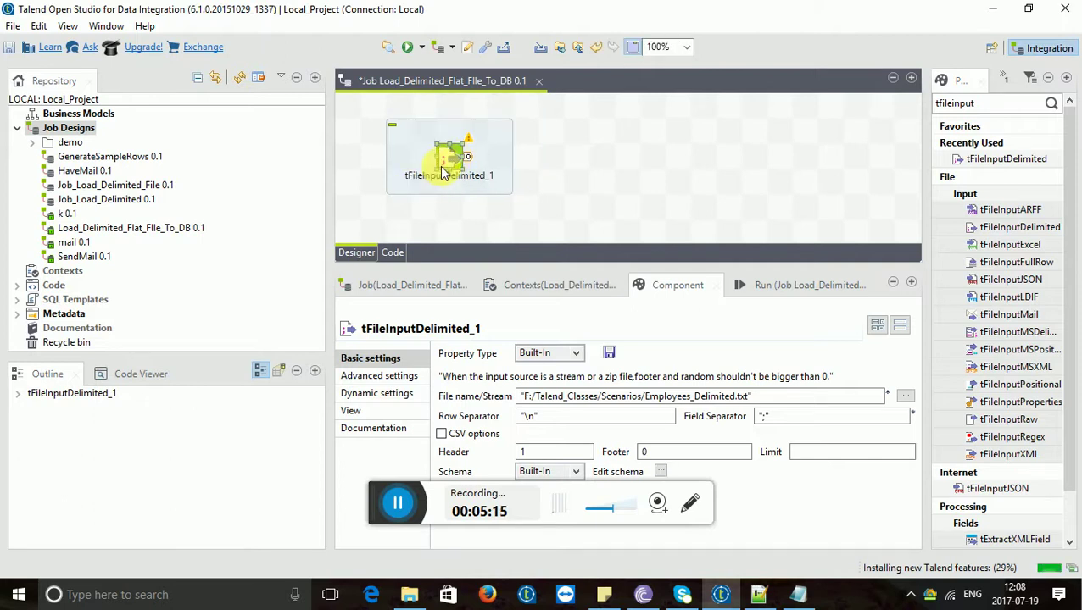
left_click(698, 180)
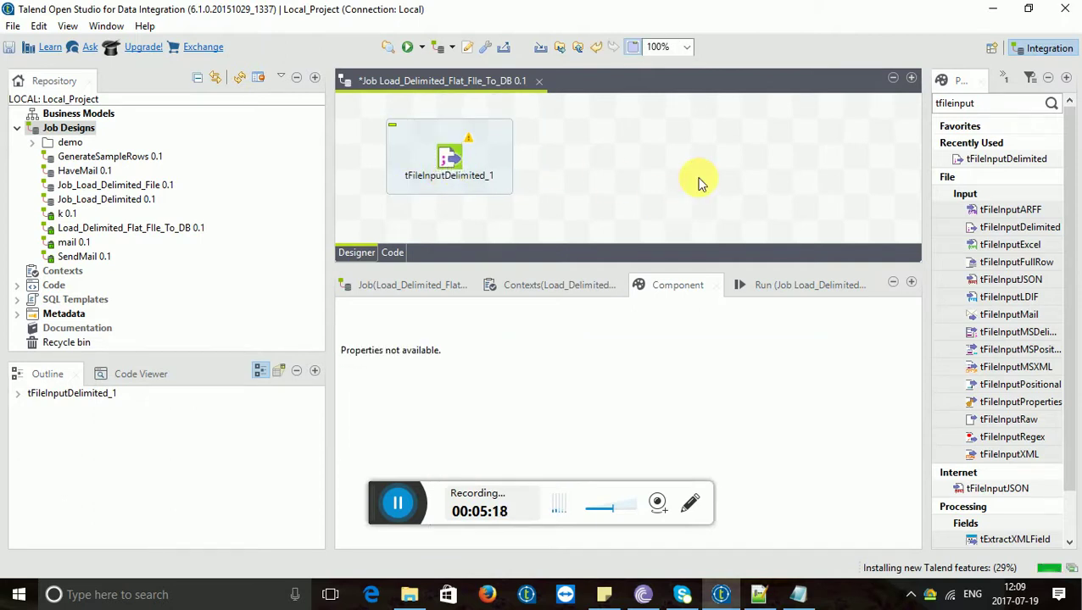
Find the tLogRow component in the palette and place it to the right of tFileInputDelimited_1 in the job design.
left_click_drag(993, 106, 923, 105)
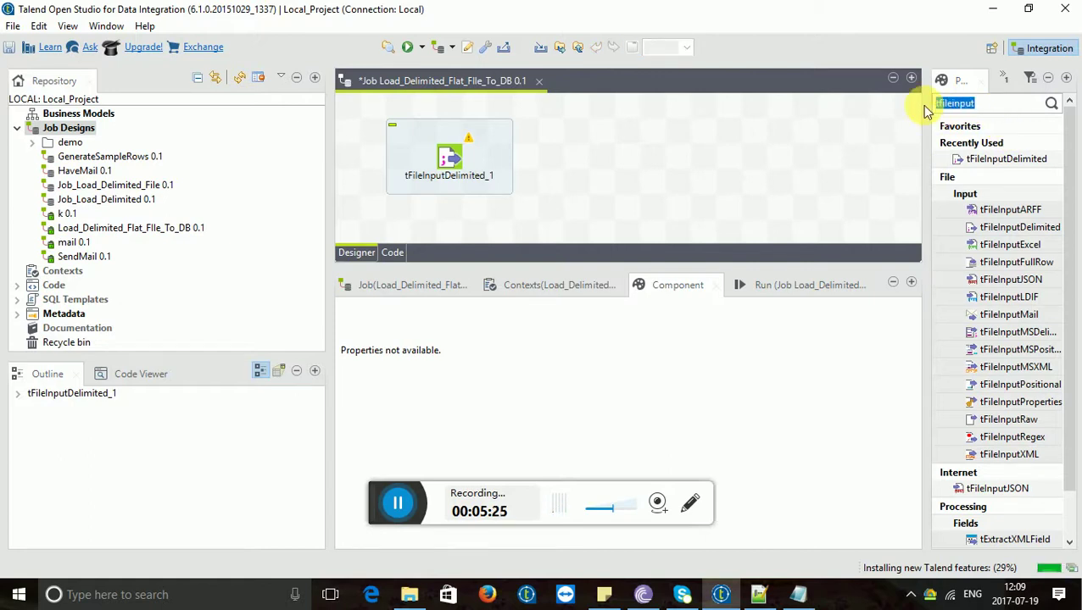
type("t")
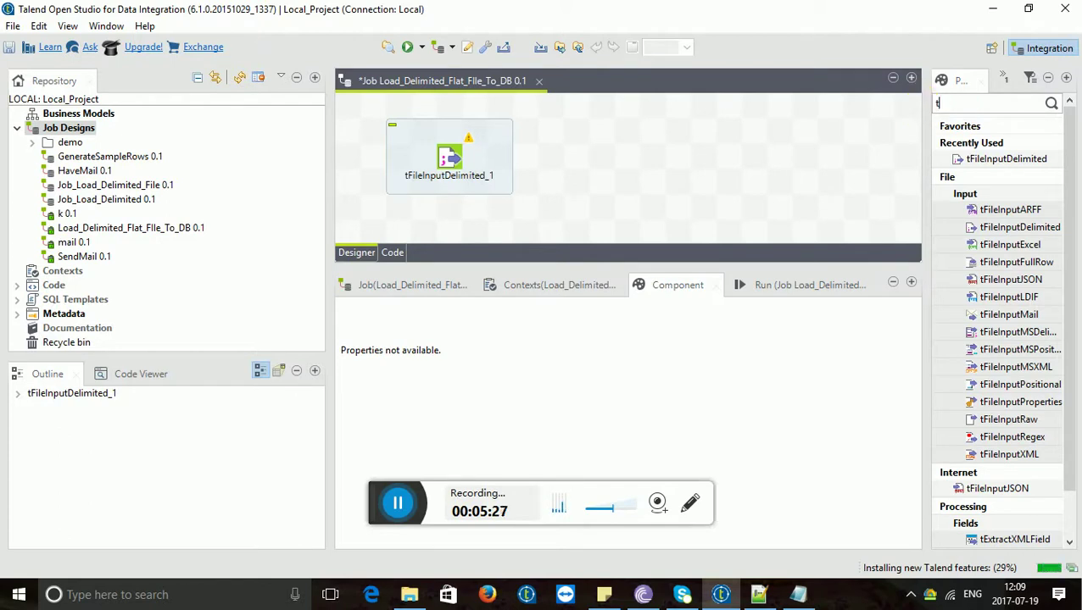
type("logrow")
left_click(1013, 163)
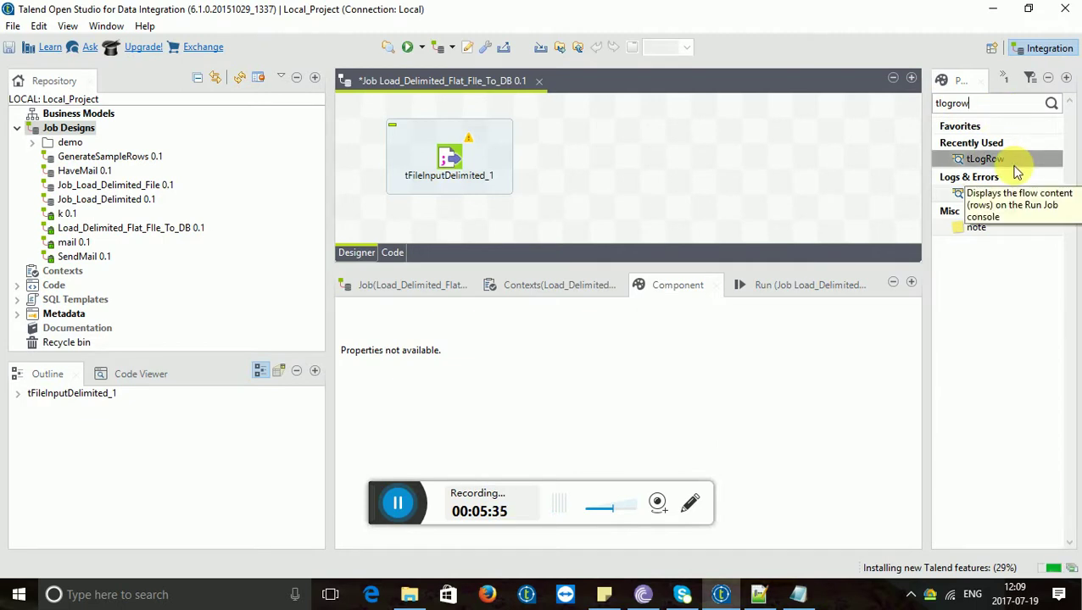
left_click_drag(959, 159, 698, 155)
Connect tFileInputDelimited_1 to tLogRow_1 with a Main row link.
left_click(452, 154)
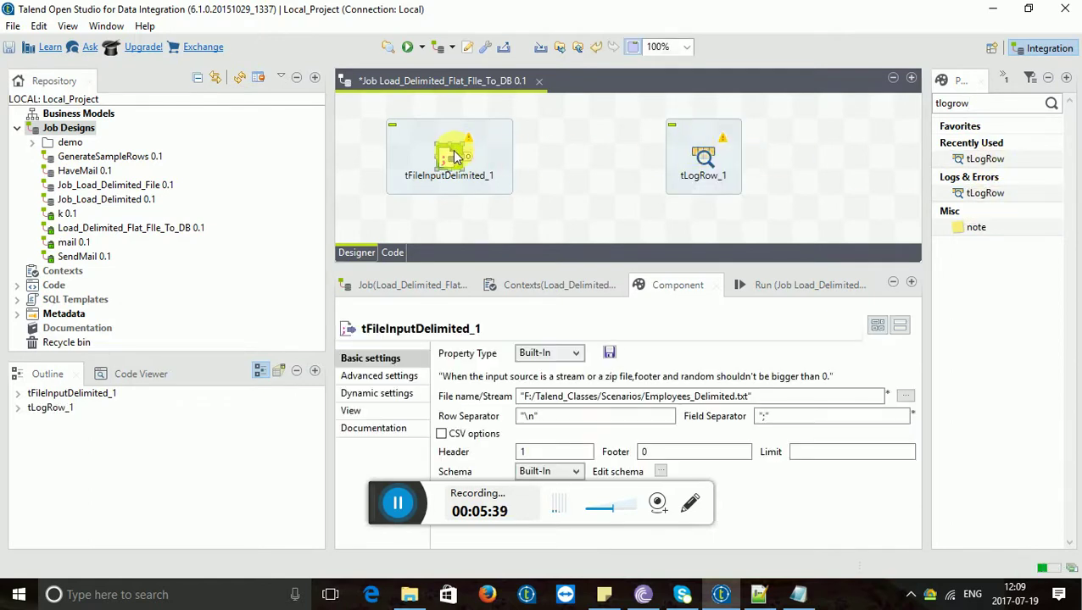
right_click(455, 154)
mouse_move(513, 163)
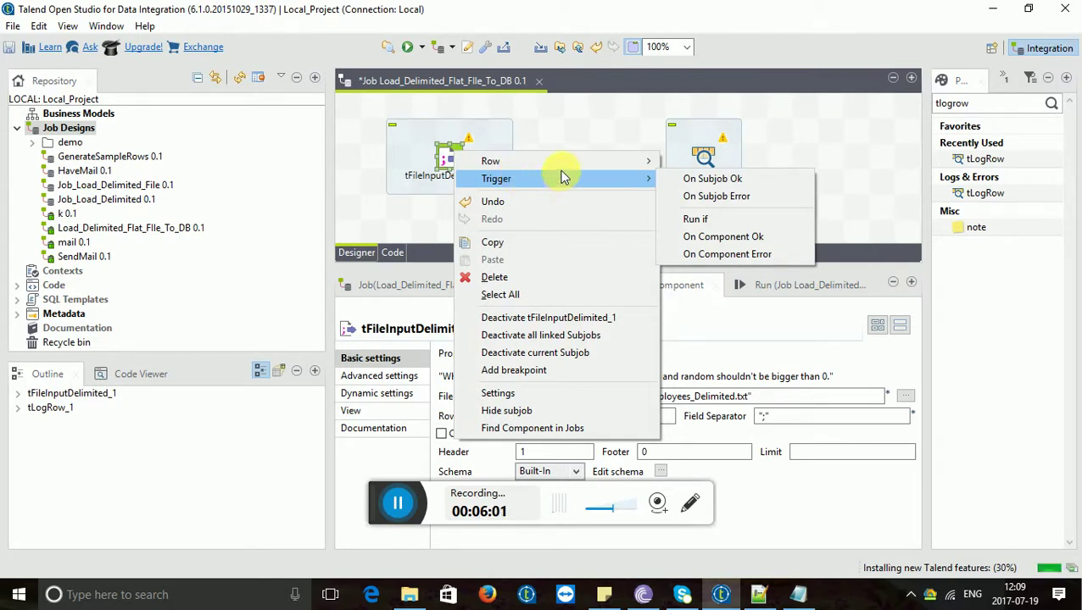
mouse_move(563, 172)
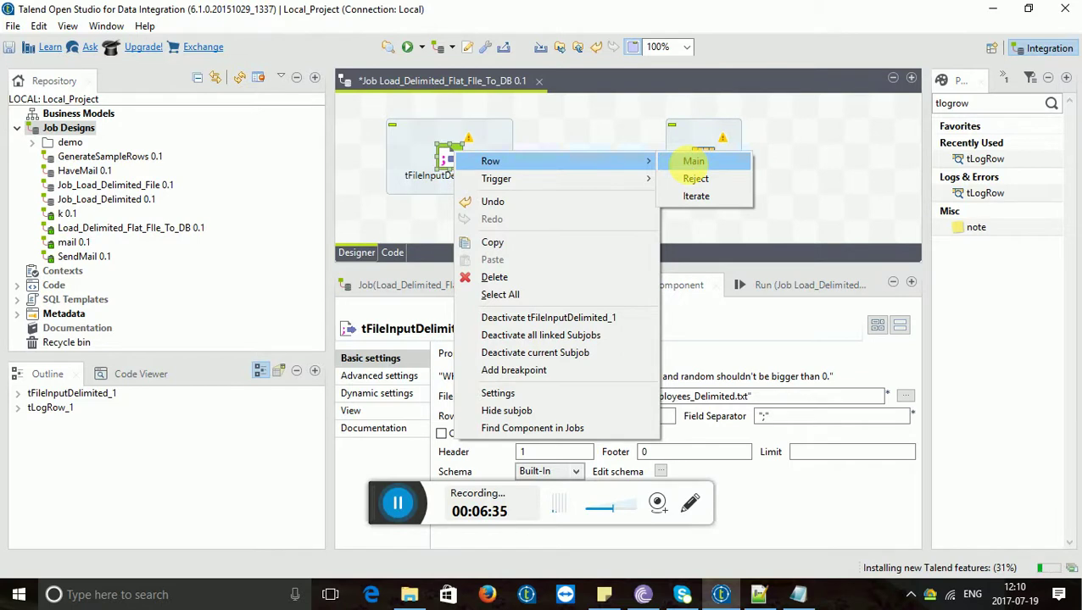
left_click(690, 162)
left_click(704, 161)
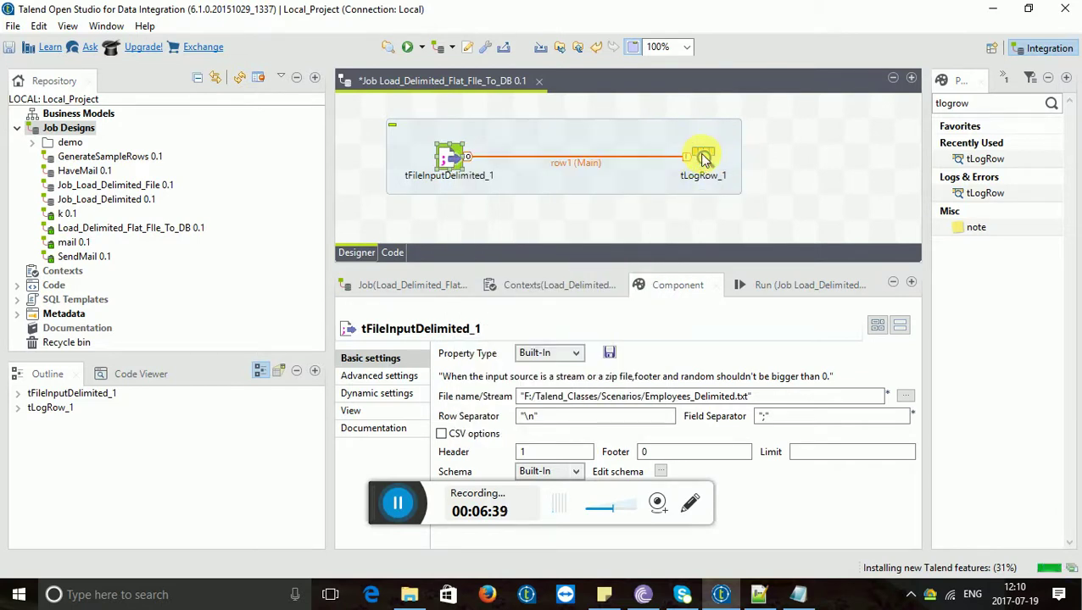
Set tLogRow_1 to Table mode, and sync and accept its schema columns from tFileInputDelimited_1.
left_click(703, 159)
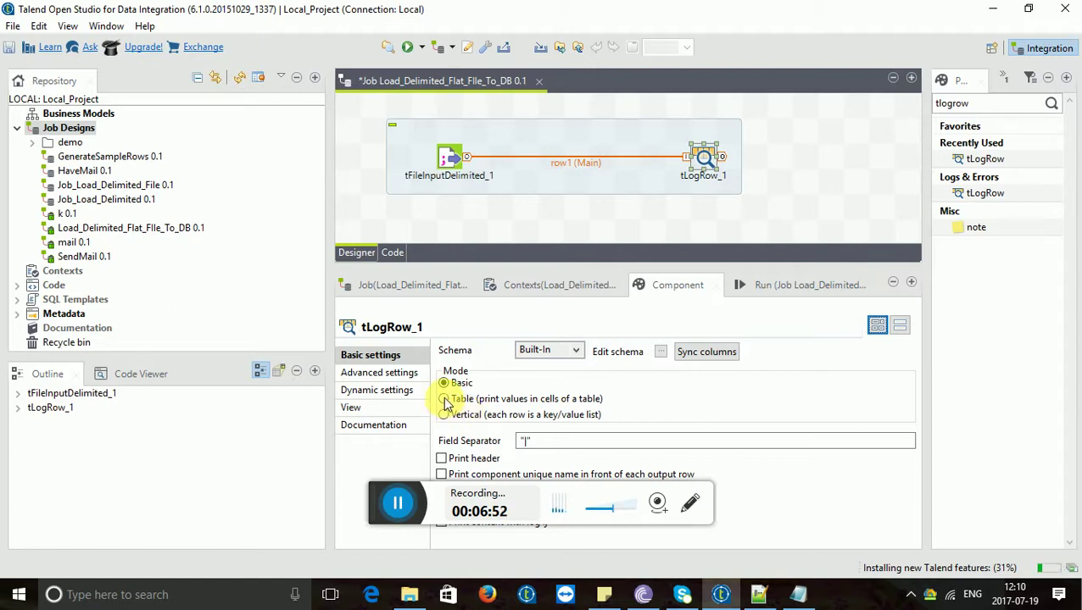
left_click(444, 400)
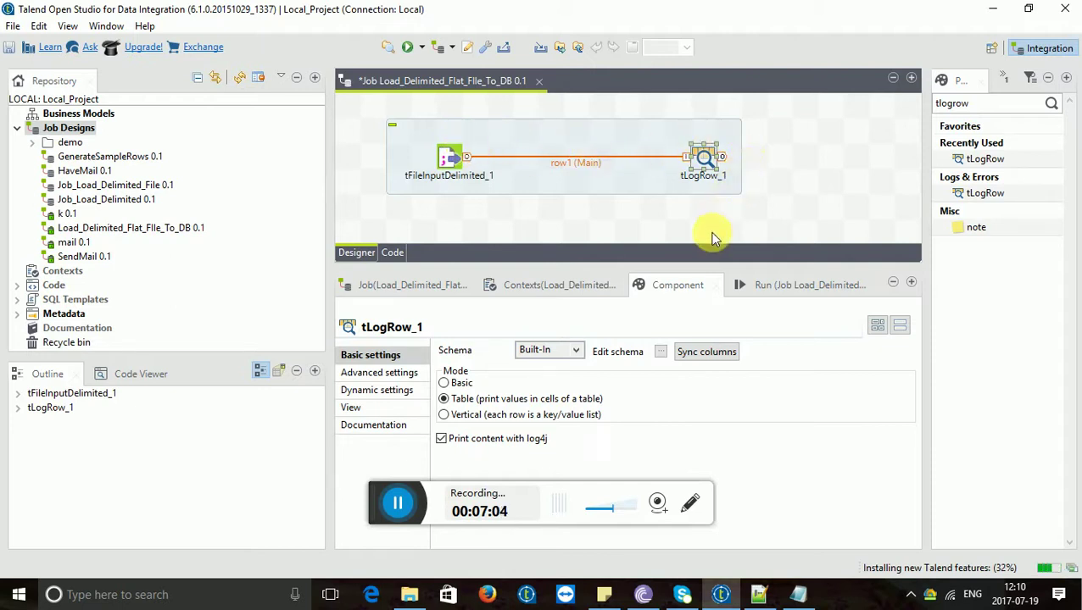
left_click(700, 354)
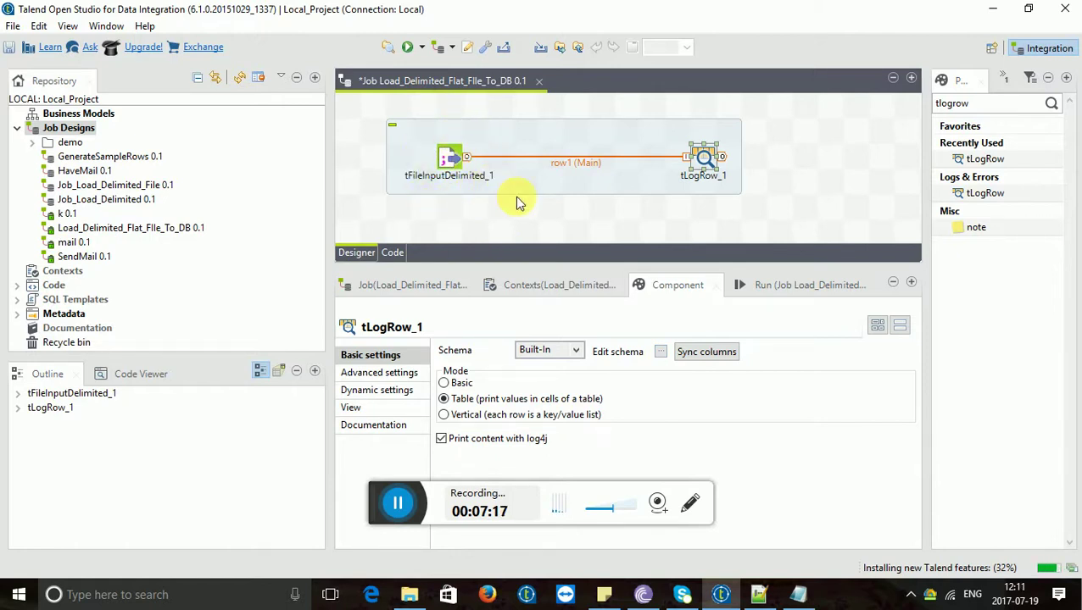
left_click(662, 352)
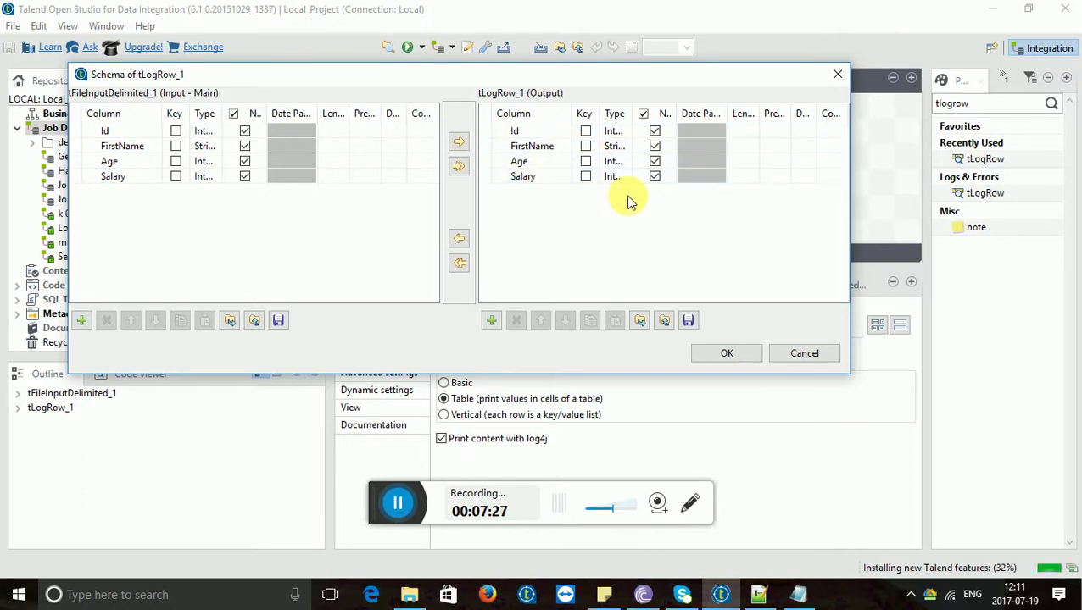
left_click(719, 357)
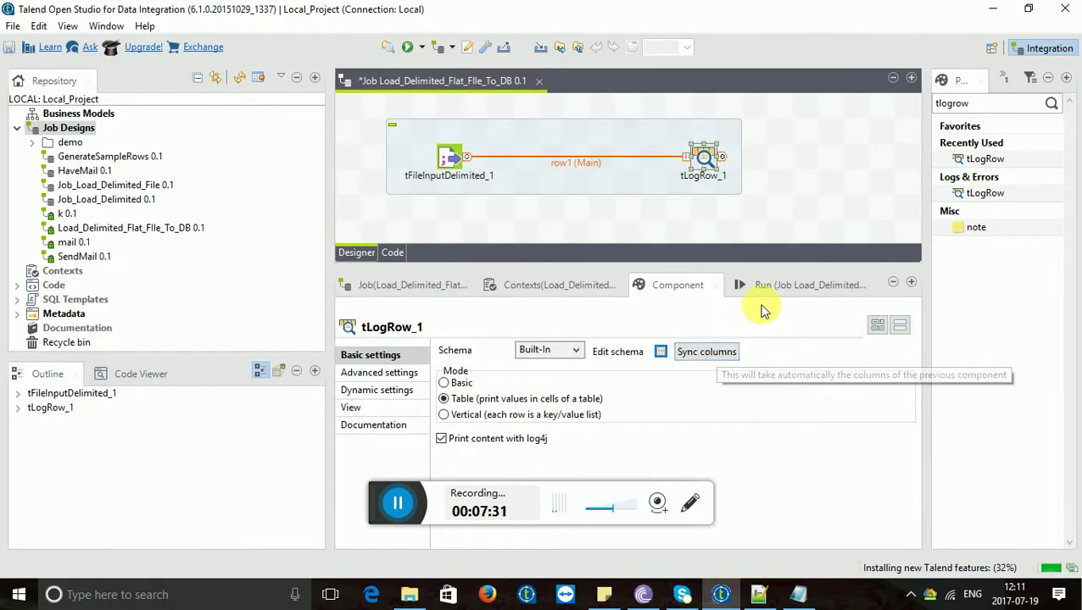
Run the Load_Delimited_Flat_FIle_To_DB job and examine the enlarged console output from its beginning.
left_click(773, 293)
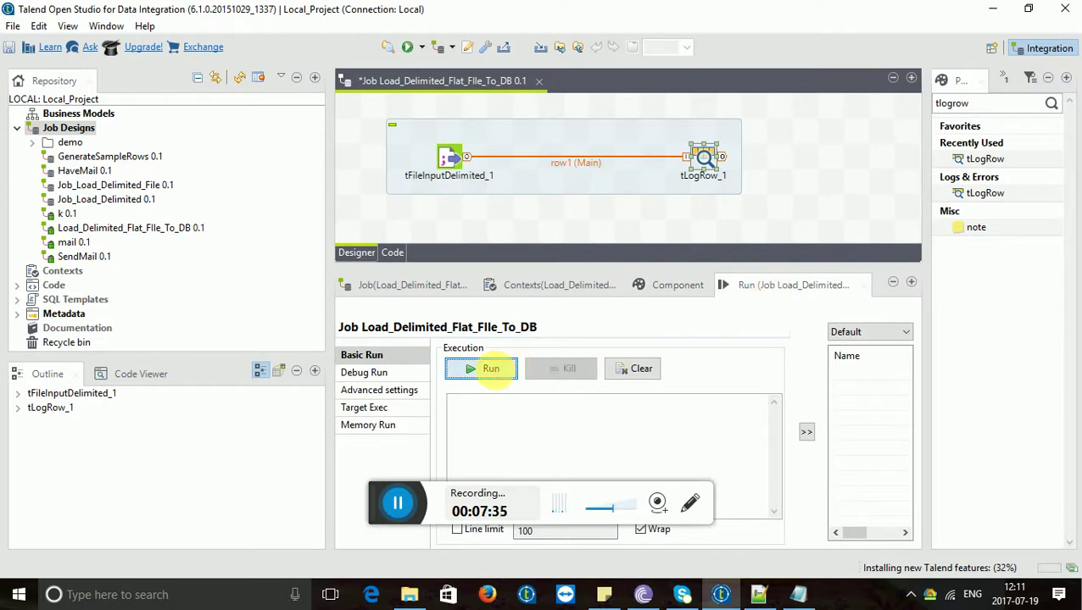
left_click(492, 372)
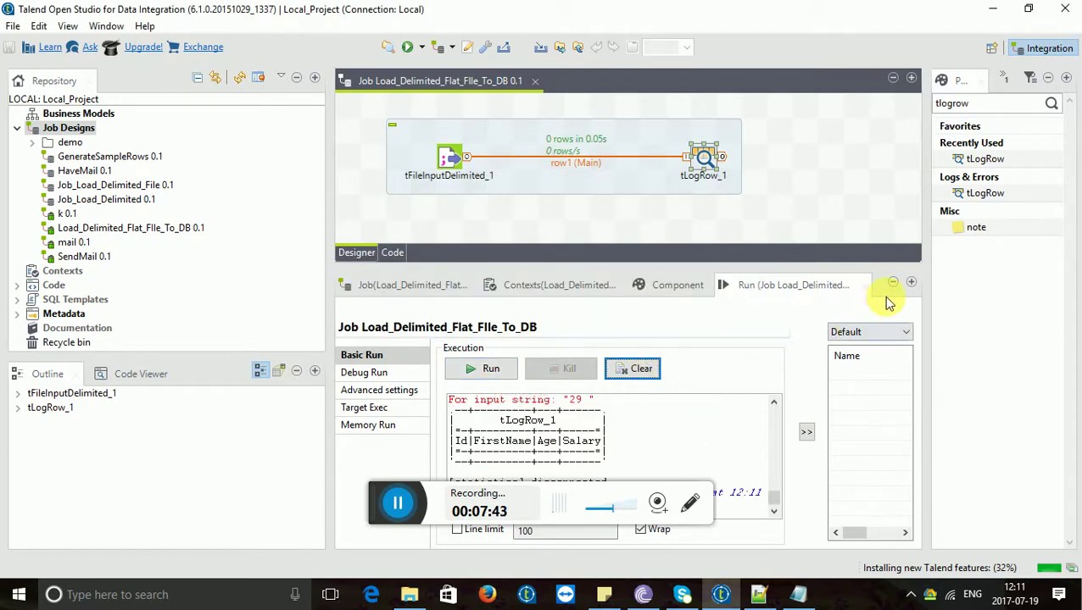
left_click(911, 284)
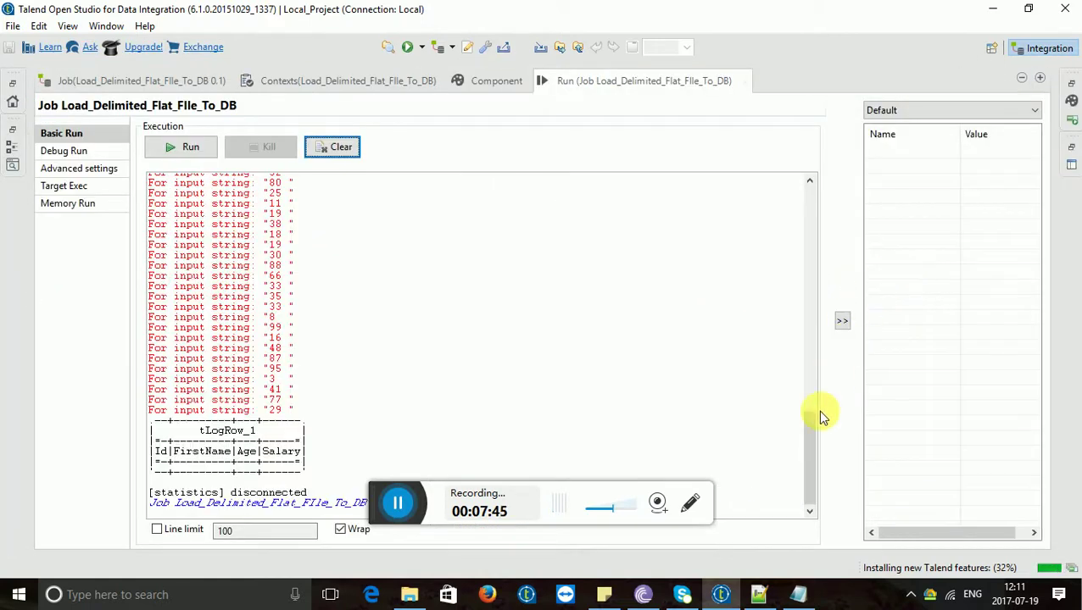
left_click_drag(813, 451, 780, 222)
left_click(278, 224)
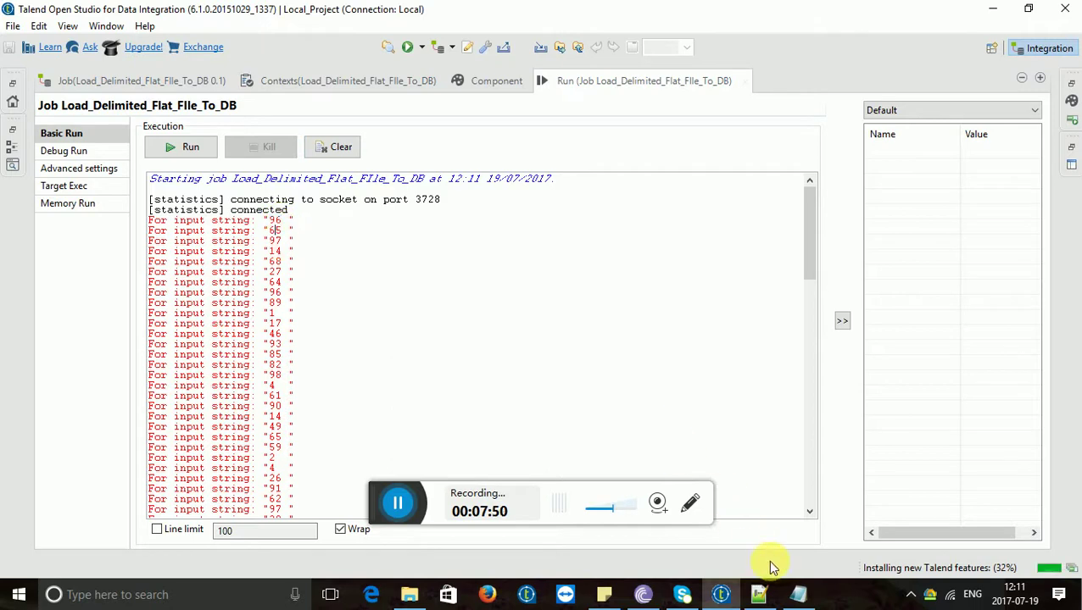
Switch to Employees_Delimited.txt in Notepad and inspect the spaces before each semicolon in the first record.
left_click(800, 597)
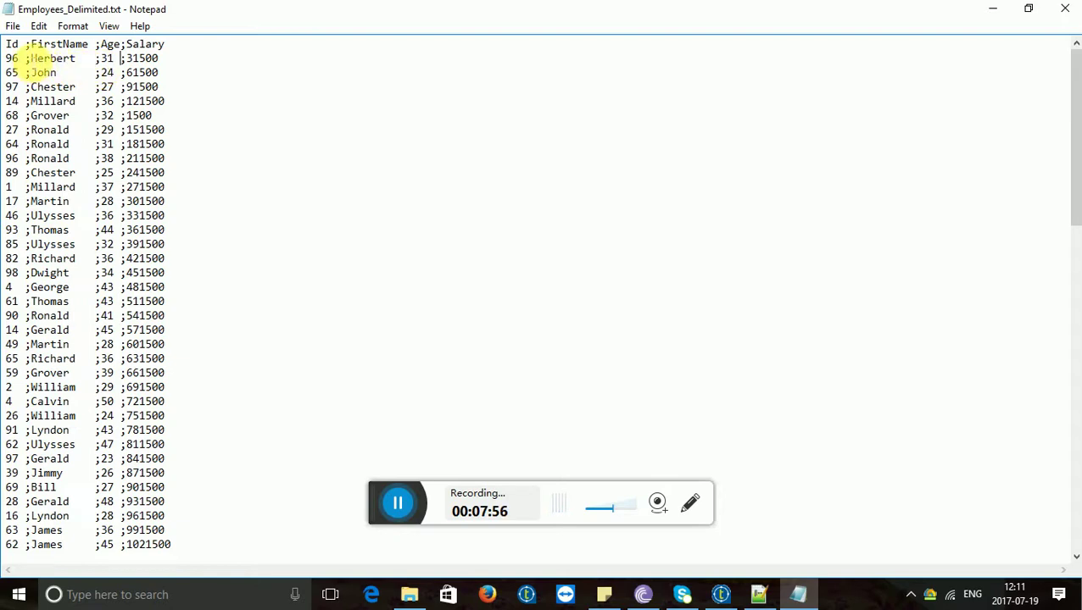
left_click(27, 60)
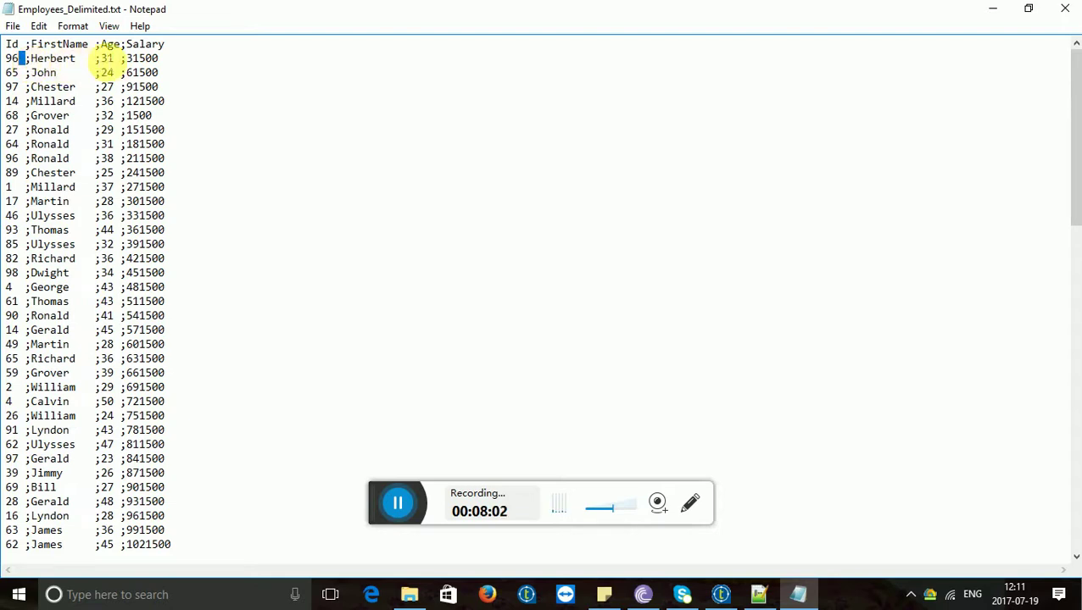
left_click(96, 59)
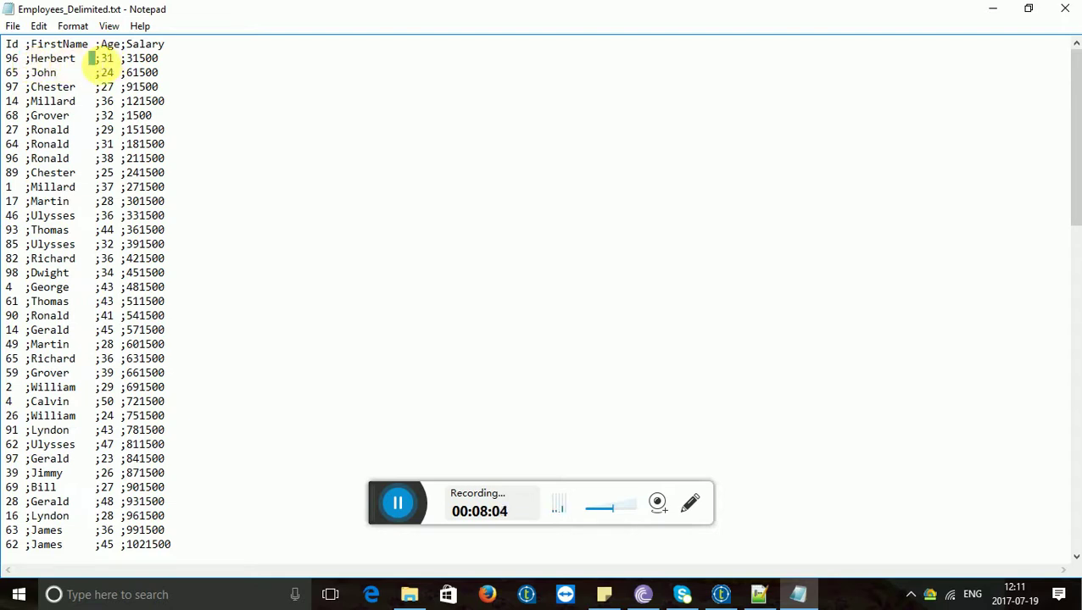
left_click_drag(90, 59, 76, 60)
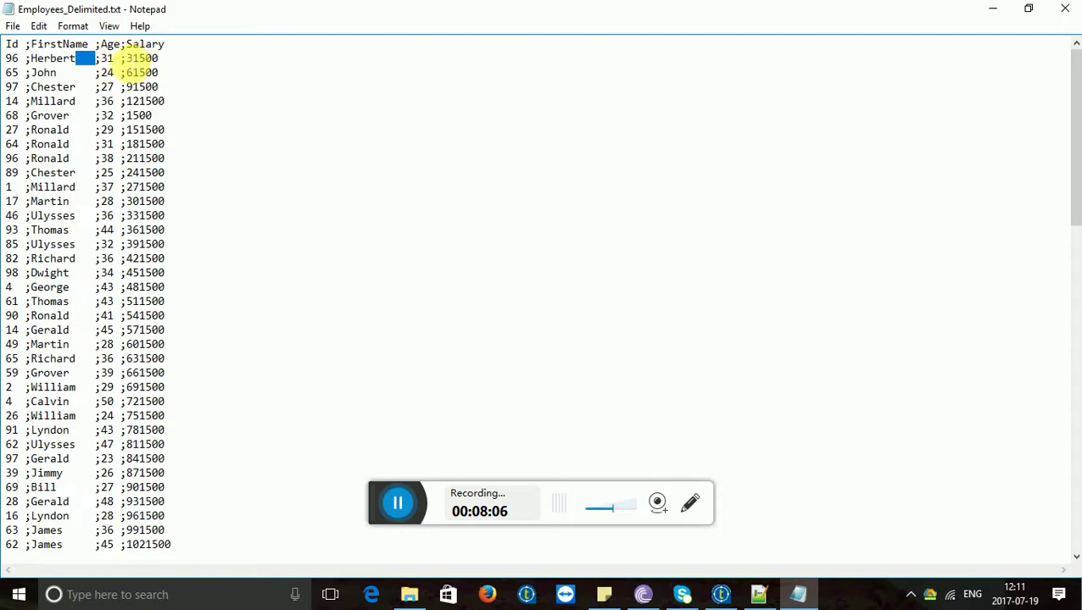
left_click(122, 59)
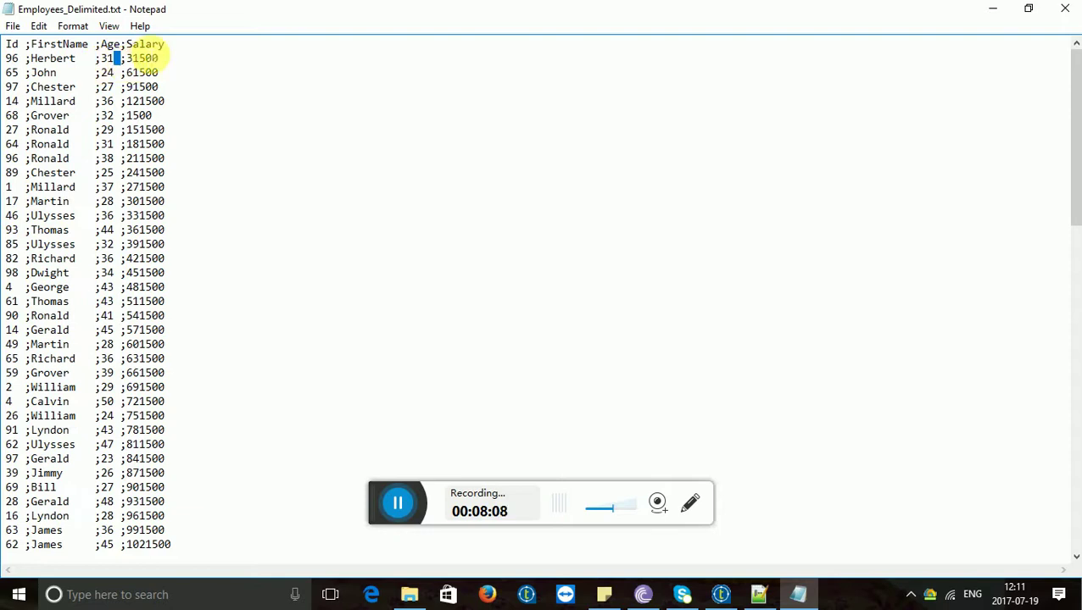
left_click(992, 9)
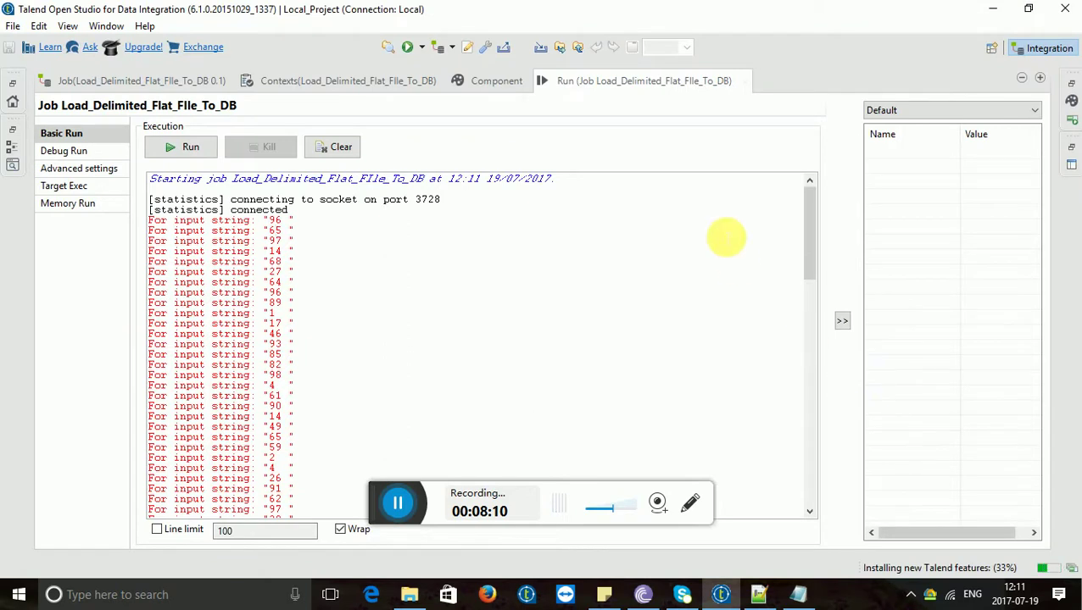
Restore the job design layout in Talend and enable Trim all columns in the advanced settings of tFileInputDelimited_1.
left_click(1040, 77)
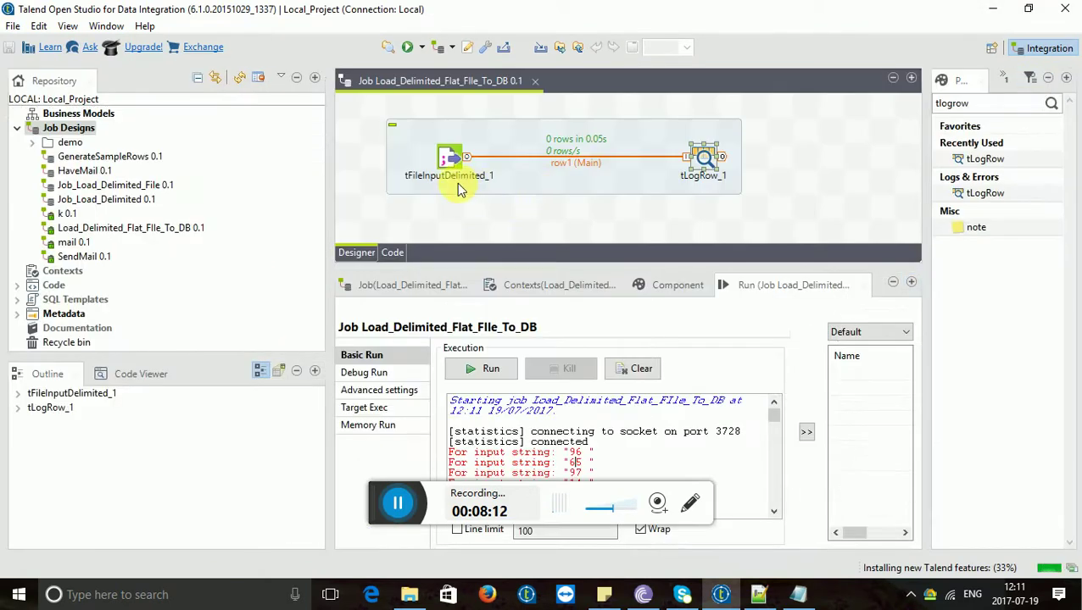
double_click(450, 163)
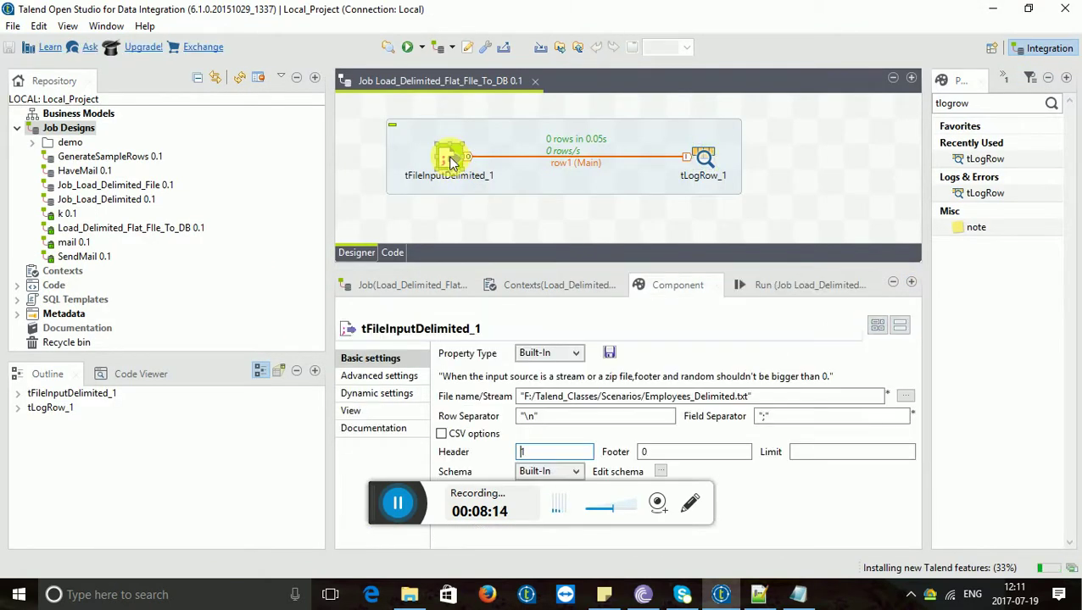
left_click(409, 375)
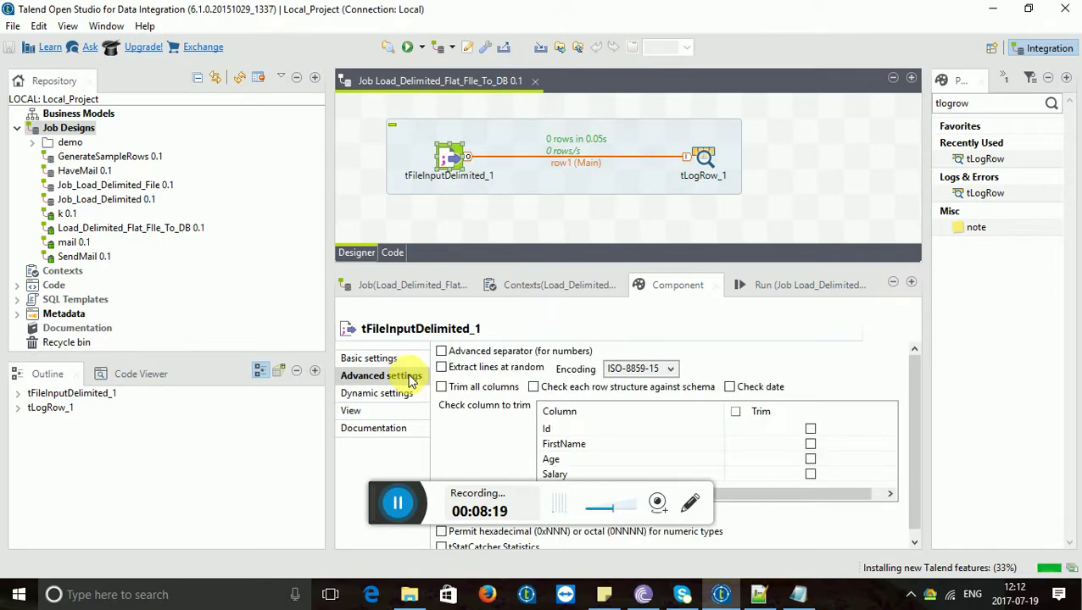
left_click(442, 391)
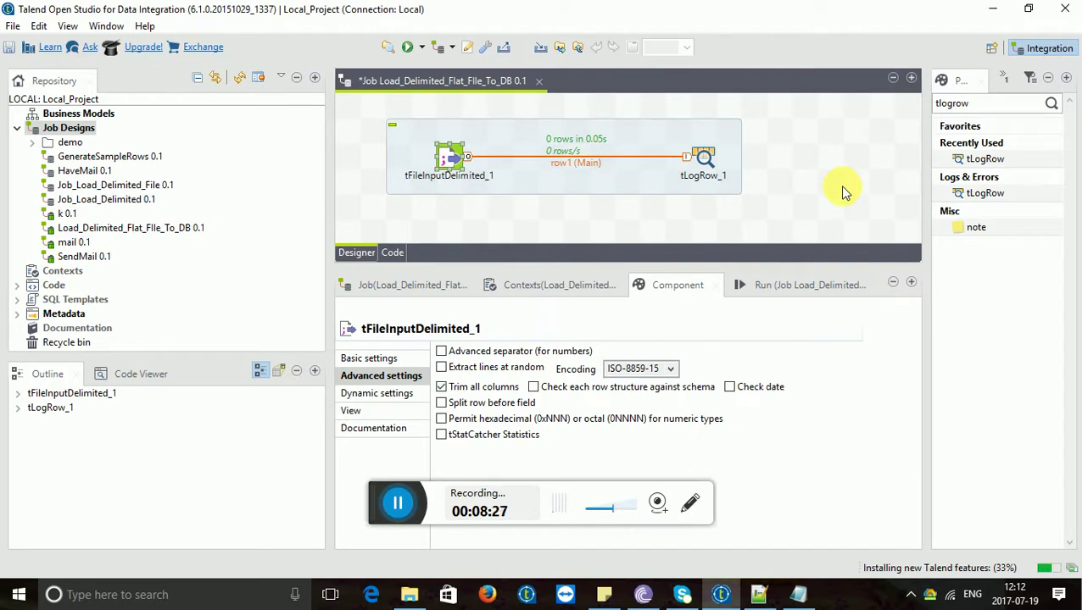
Recheck the padding after the first record's FirstName value in Employees_Delimited.txt in Notepad, then return to Talend.
left_click(798, 594)
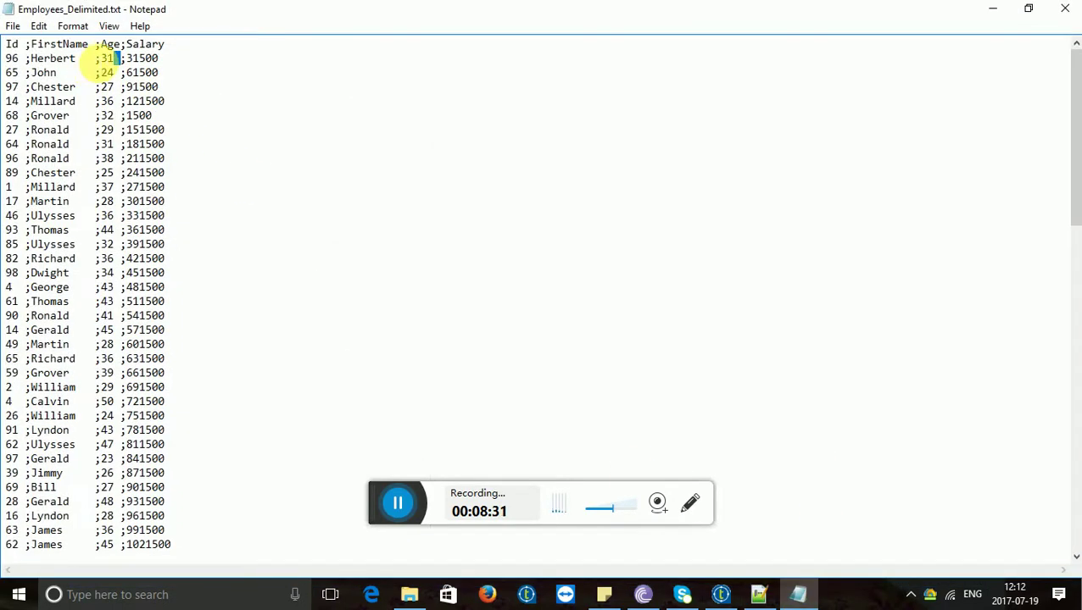
left_click_drag(102, 59, 76, 59)
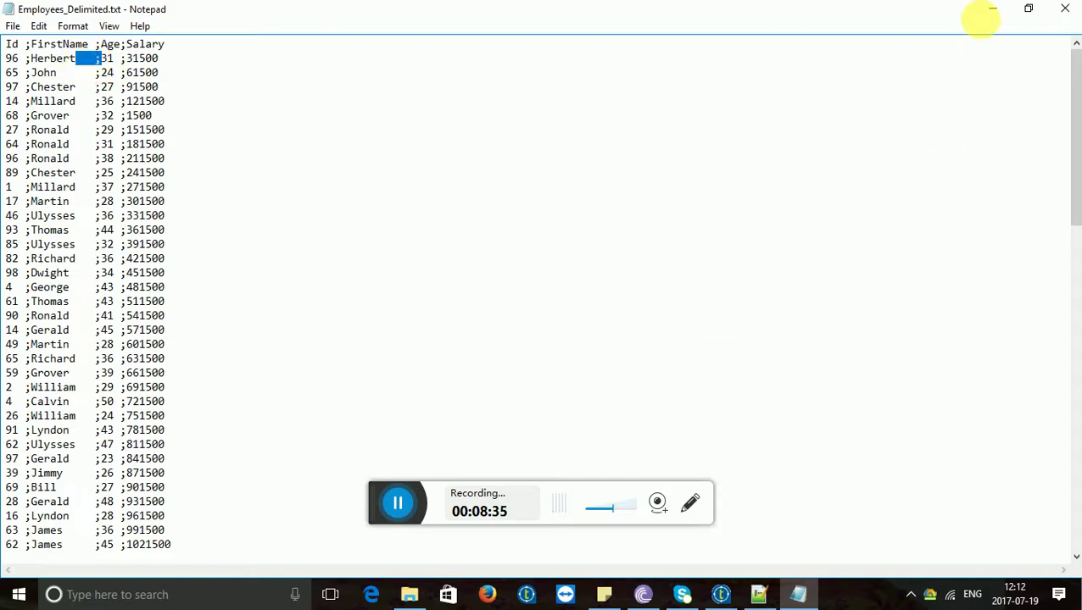
left_click(991, 10)
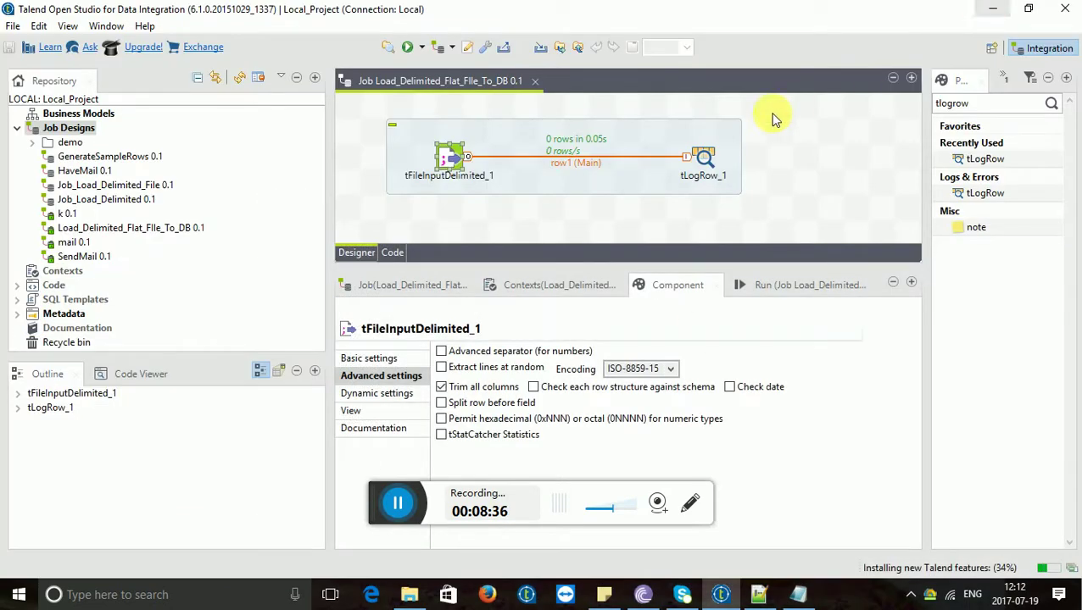
Rerun the job, review the tLogRow_1 table in the enlarged console, and restore the job design layout.
left_click(786, 287)
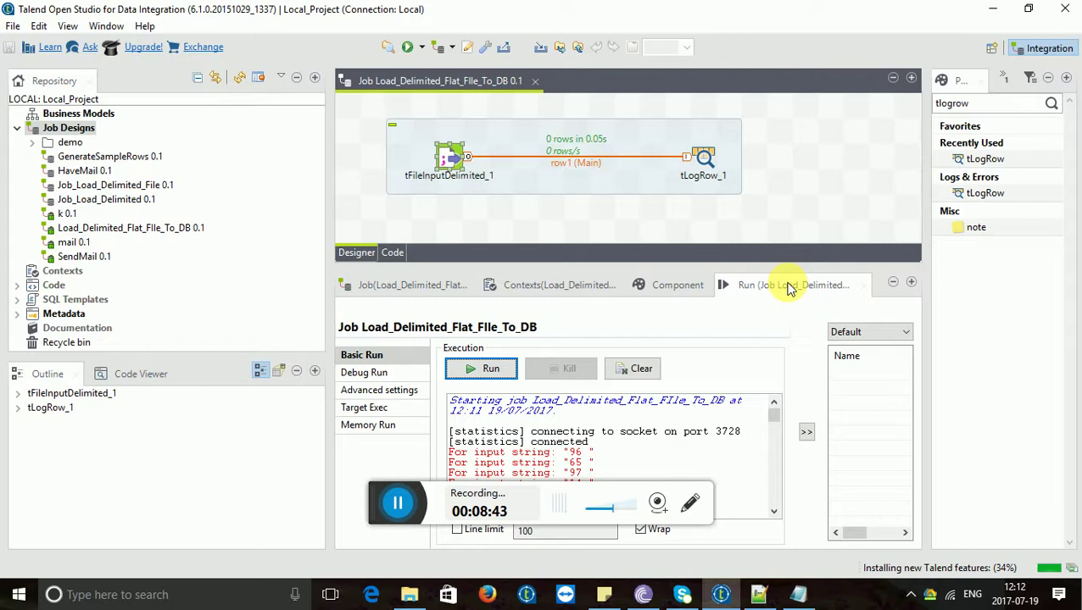
key("F6")
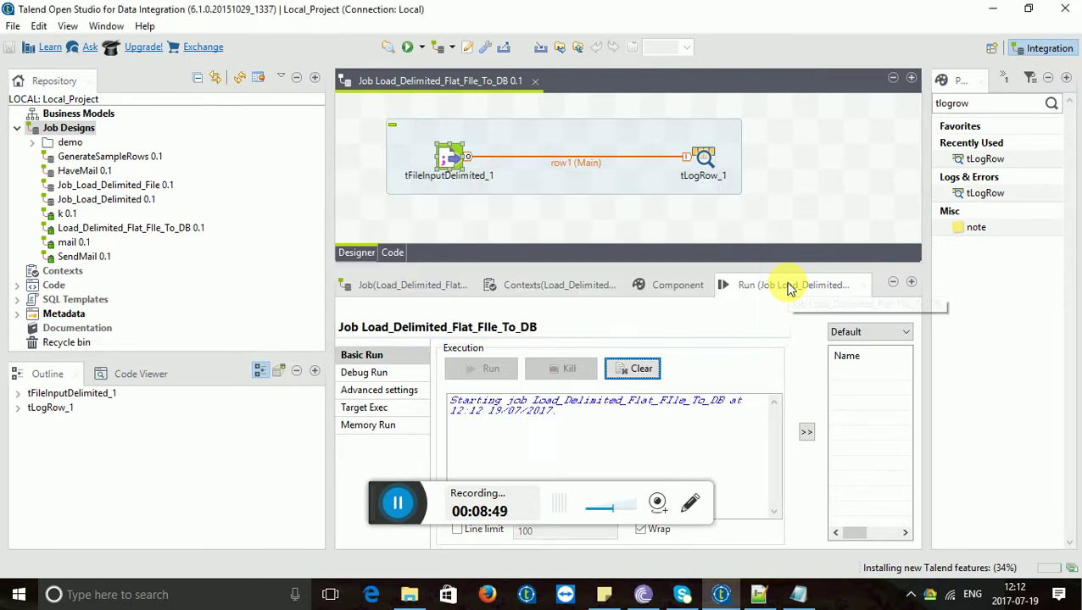
left_click(910, 284)
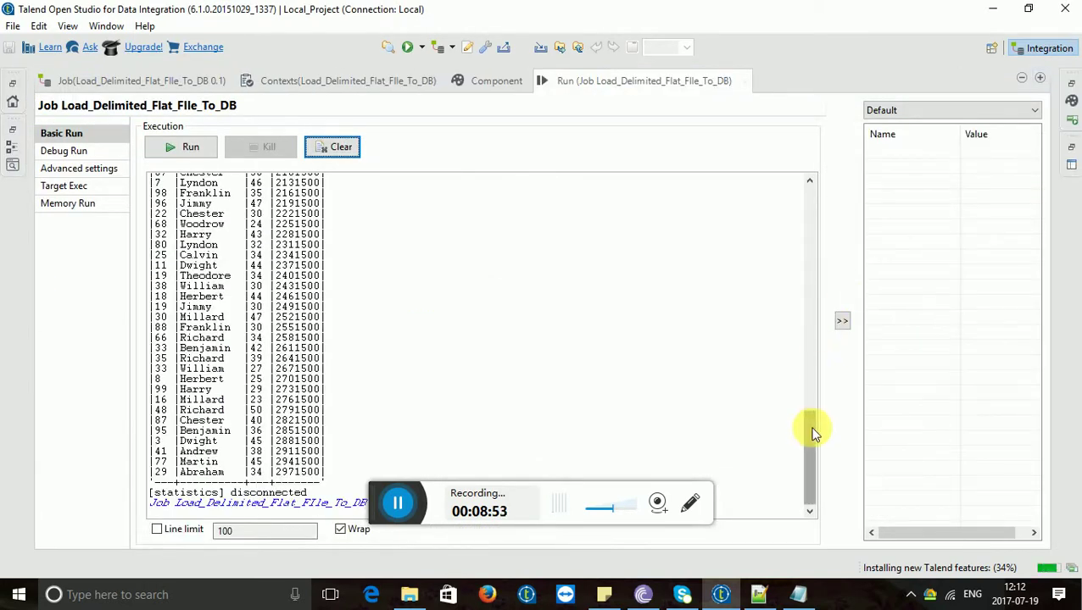
left_click_drag(811, 430, 802, 225)
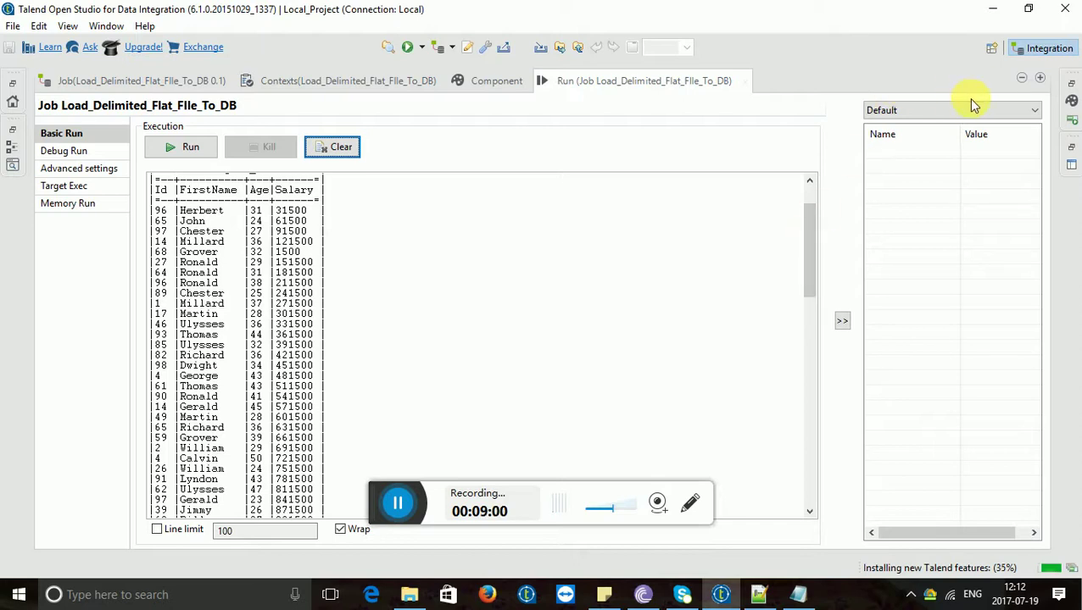
left_click(1040, 78)
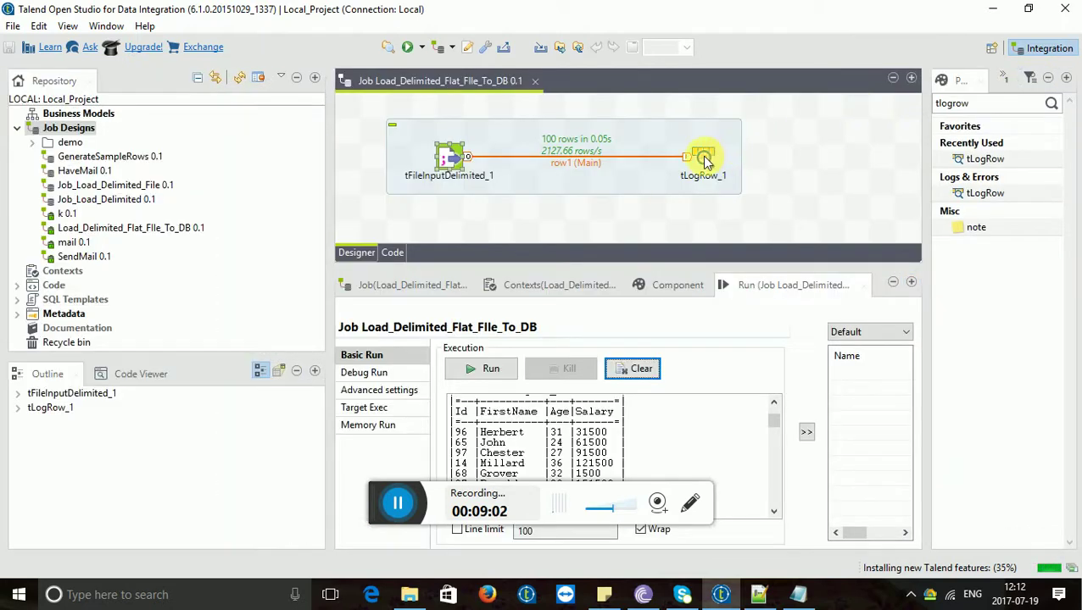
Deactivate tLogRow_1 and delete the row1 (Main) link between it and tFileInputDelimited_1.
left_click(706, 161)
right_click(705, 161)
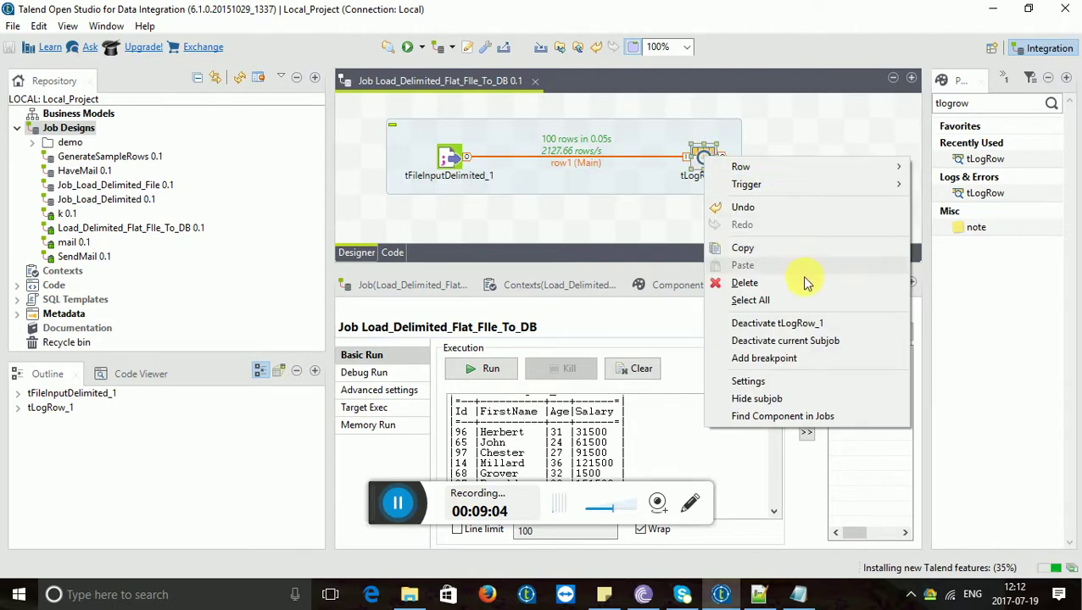
left_click(804, 326)
left_click(582, 163)
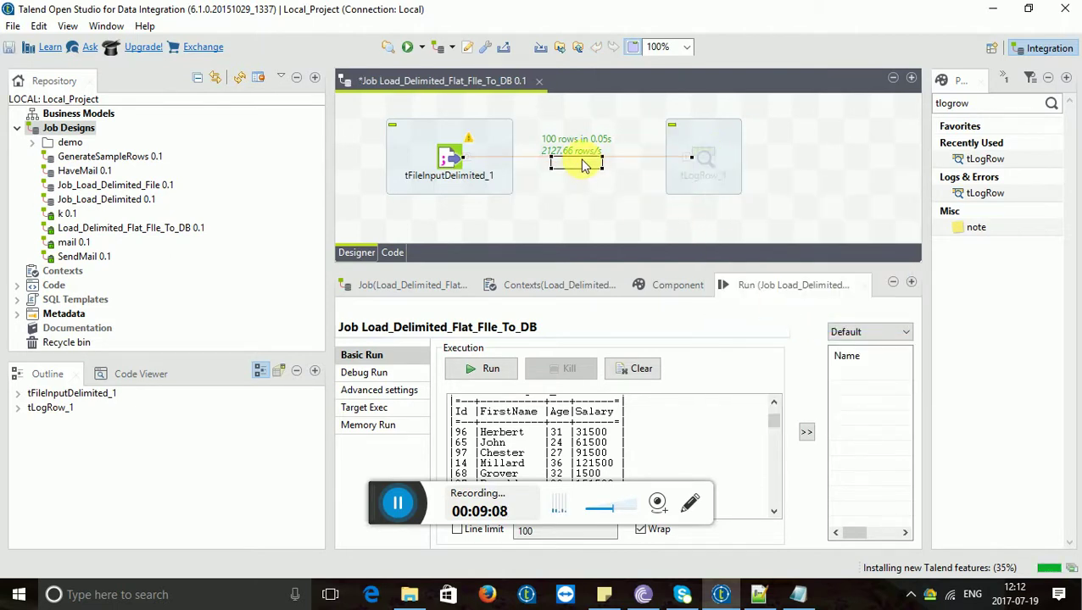
key("Delete")
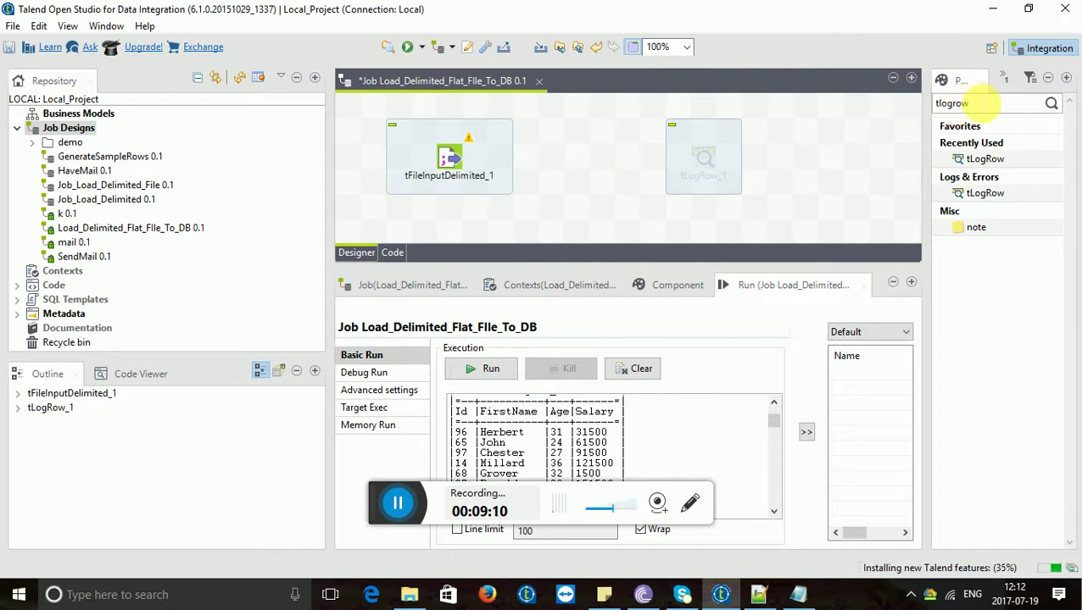
Search the component palette for tmysql and place a tMysqlOutput component between tFileInputDelimited_1 and tLogRow_1.
left_click_drag(988, 103, 932, 106)
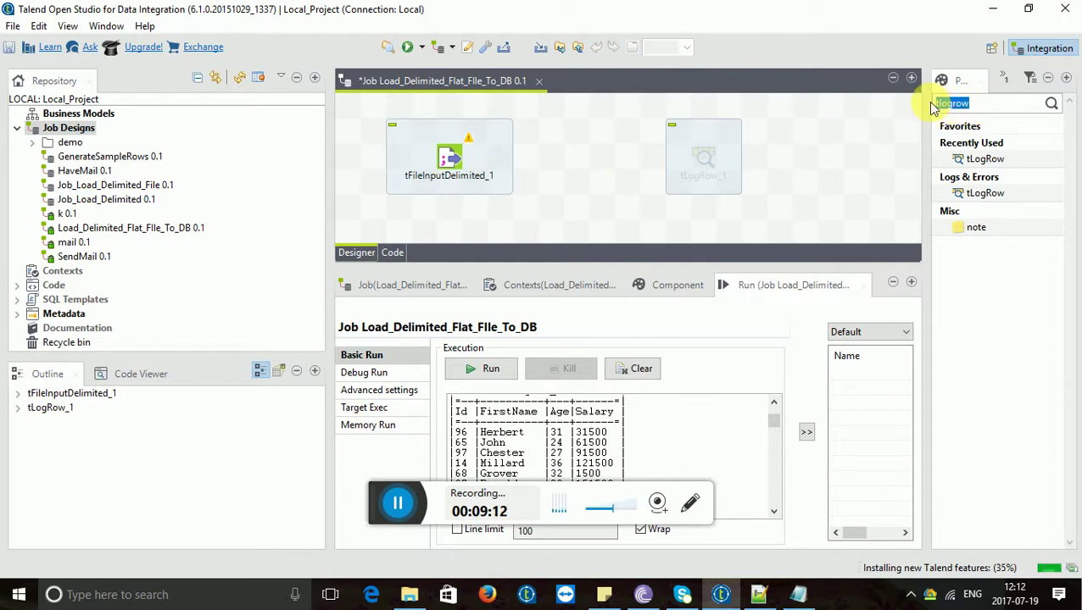
type("tmsql")
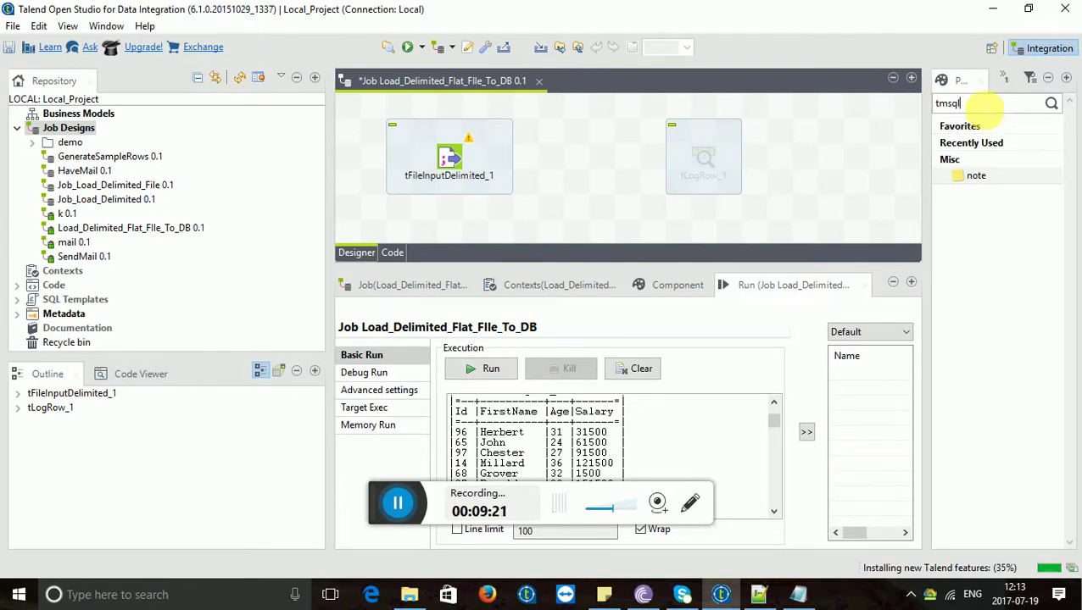
left_click_drag(961, 103, 950, 104)
double_click(947, 103)
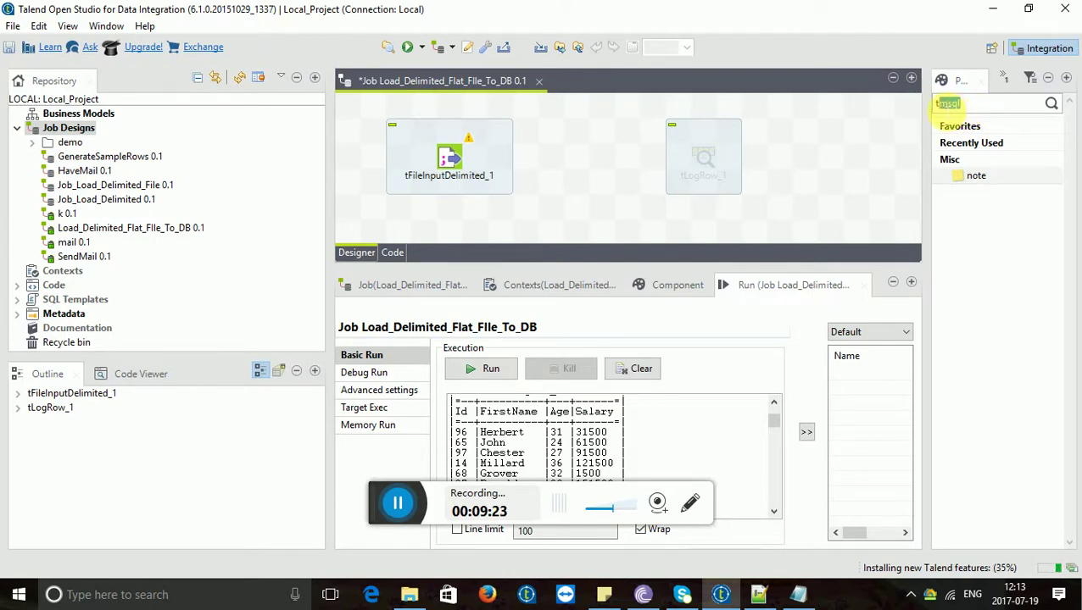
left_click(953, 103)
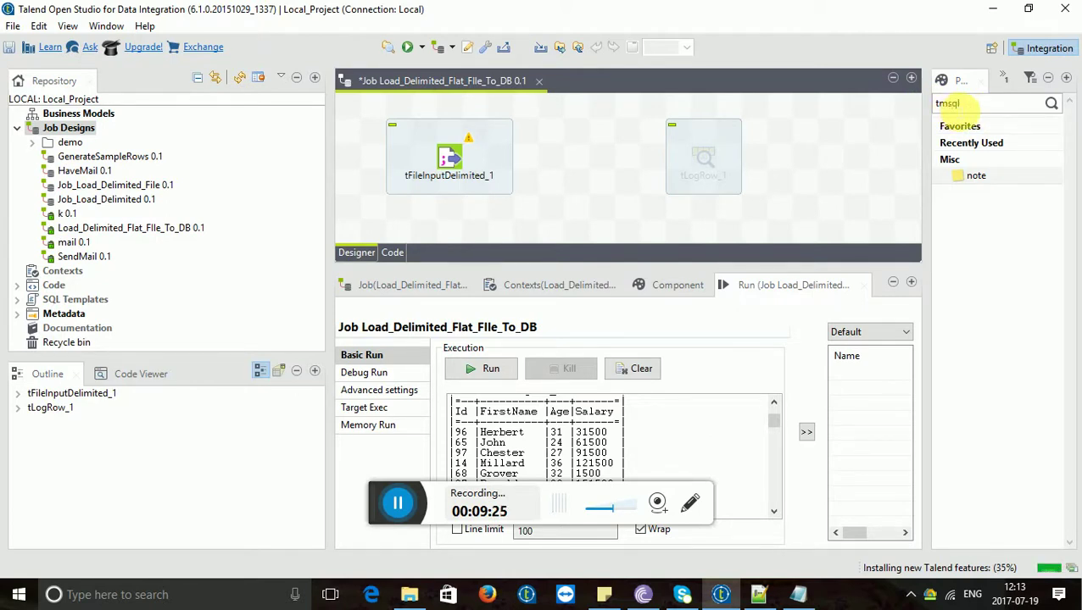
type("y")
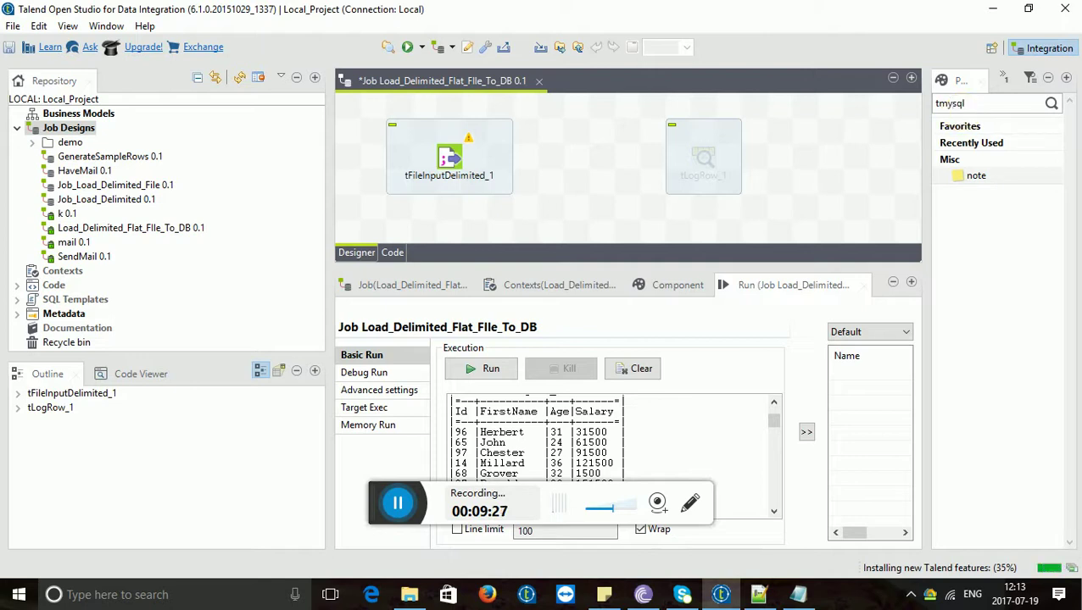
key("Return")
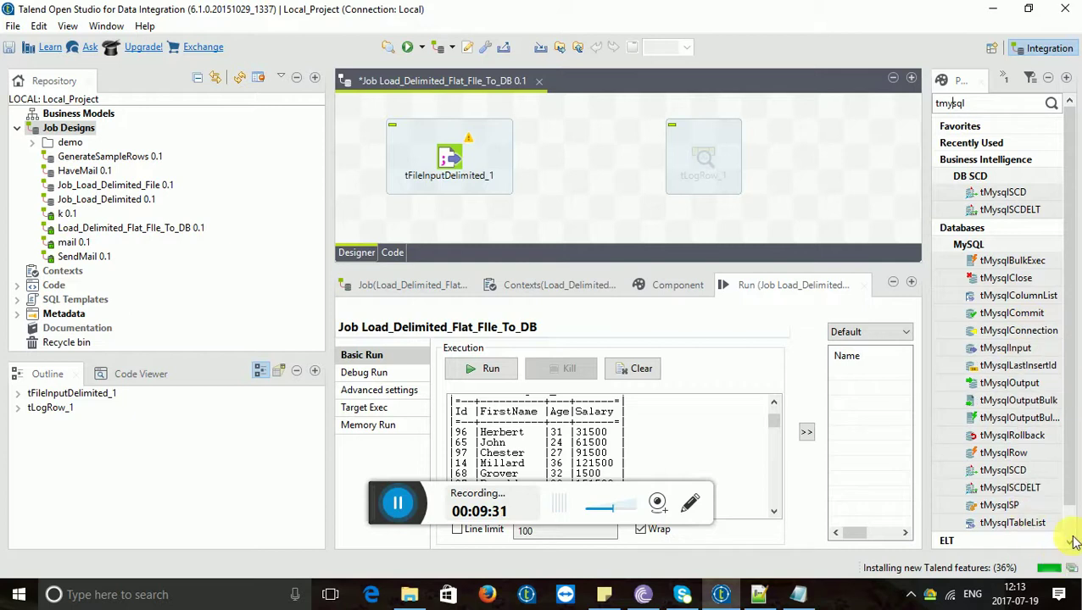
scroll(1070, 405, "down", 2)
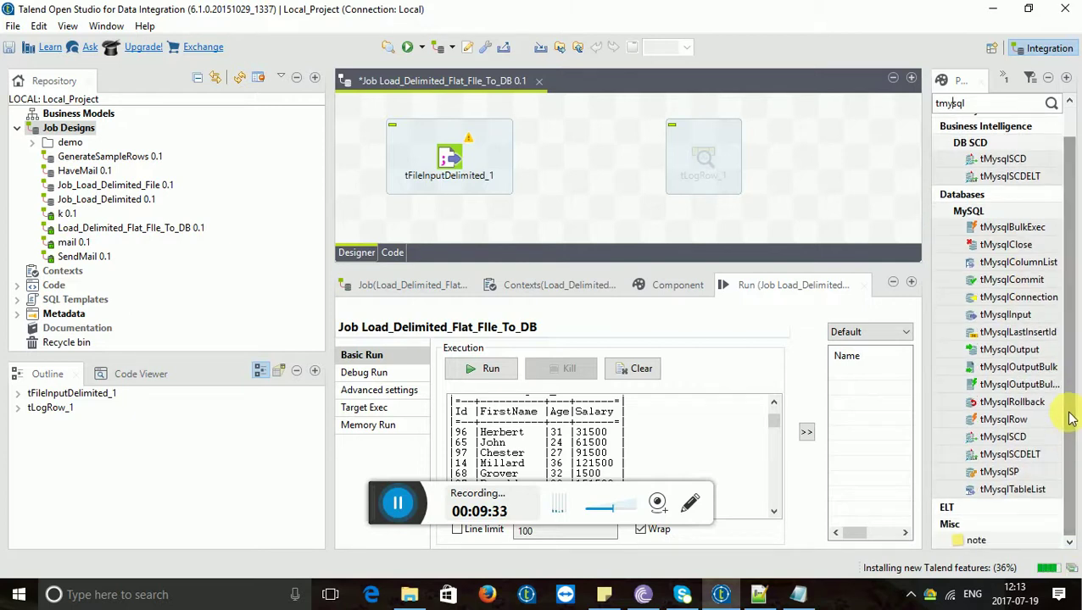
left_click(1028, 349)
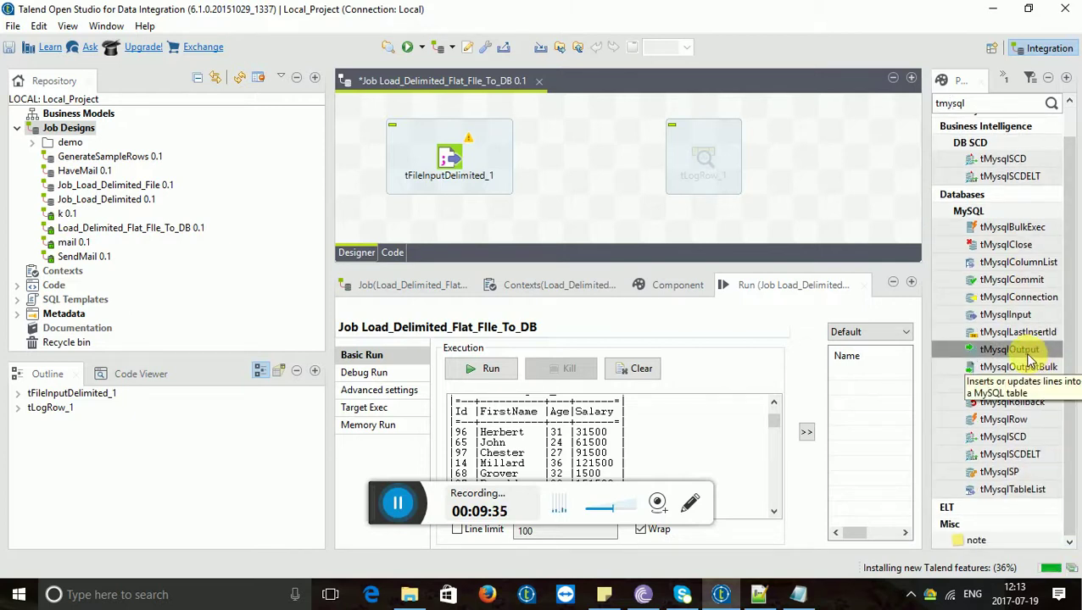
left_click_drag(1030, 361, 602, 155)
Connect tFileInputDelimited_1 to tMysqlOutput_1 with a Main row.
left_click(449, 158)
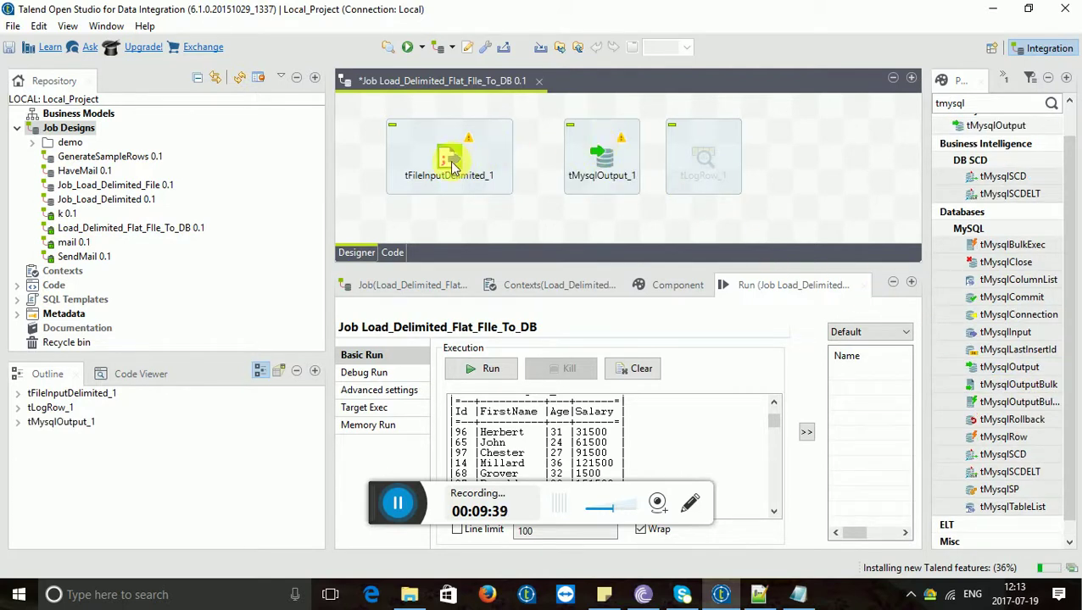
right_click(451, 164)
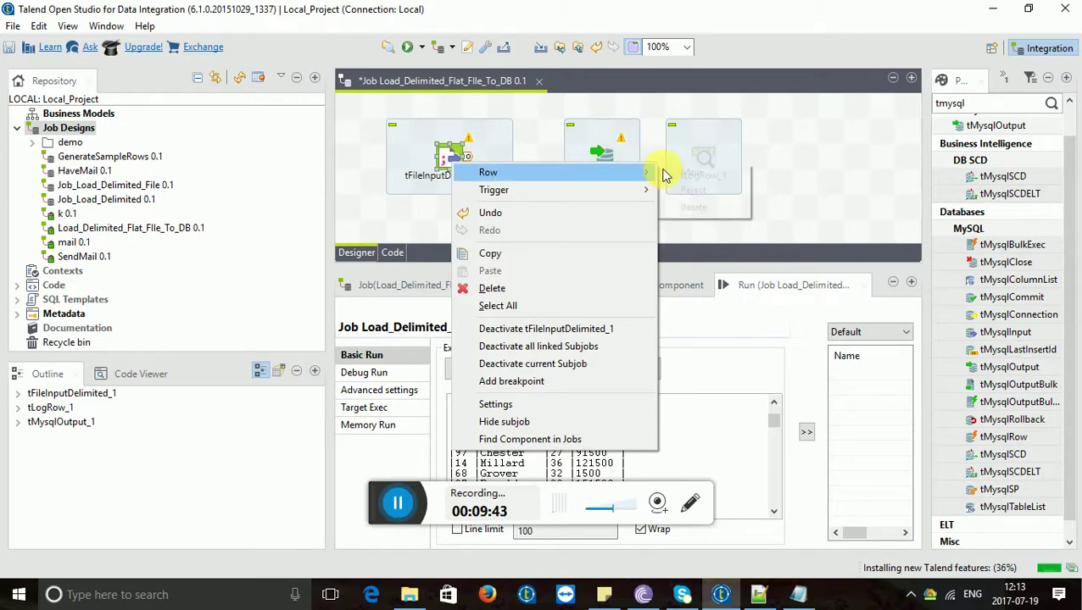
left_click(681, 174)
left_click(603, 164)
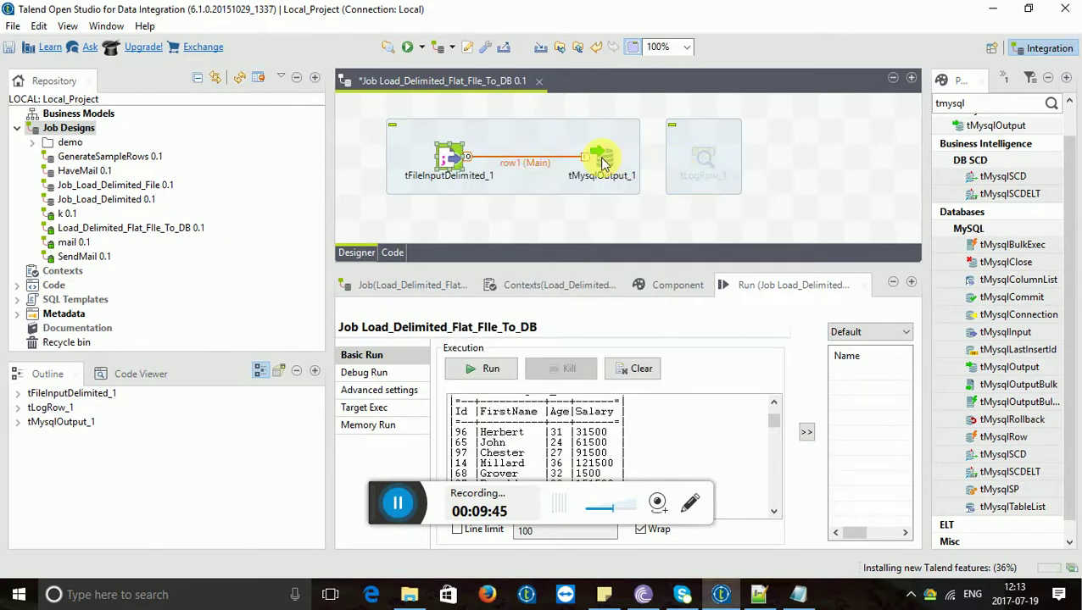
Open the basic settings of tMysqlOutput_1 and set Action on table to Create table if does not exist.
double_click(603, 164)
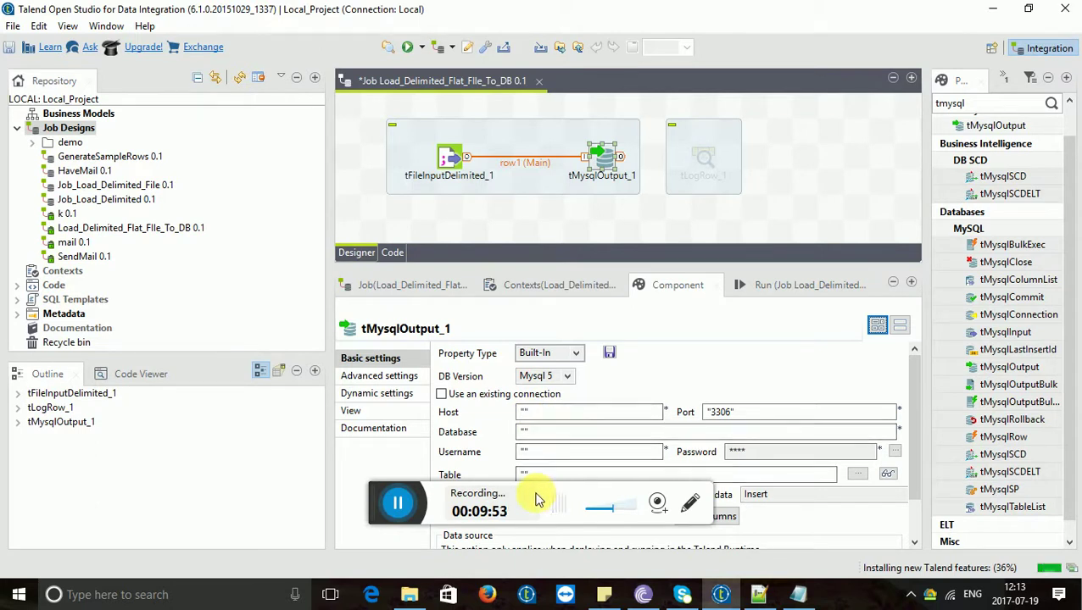
left_click_drag(913, 398, 754, 448)
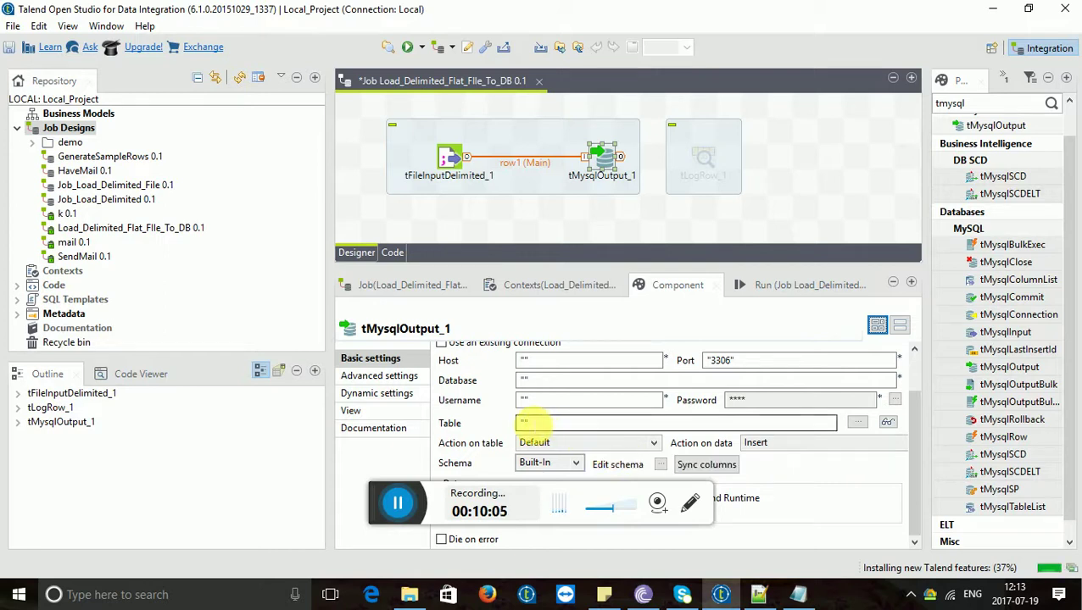
left_click(532, 422)
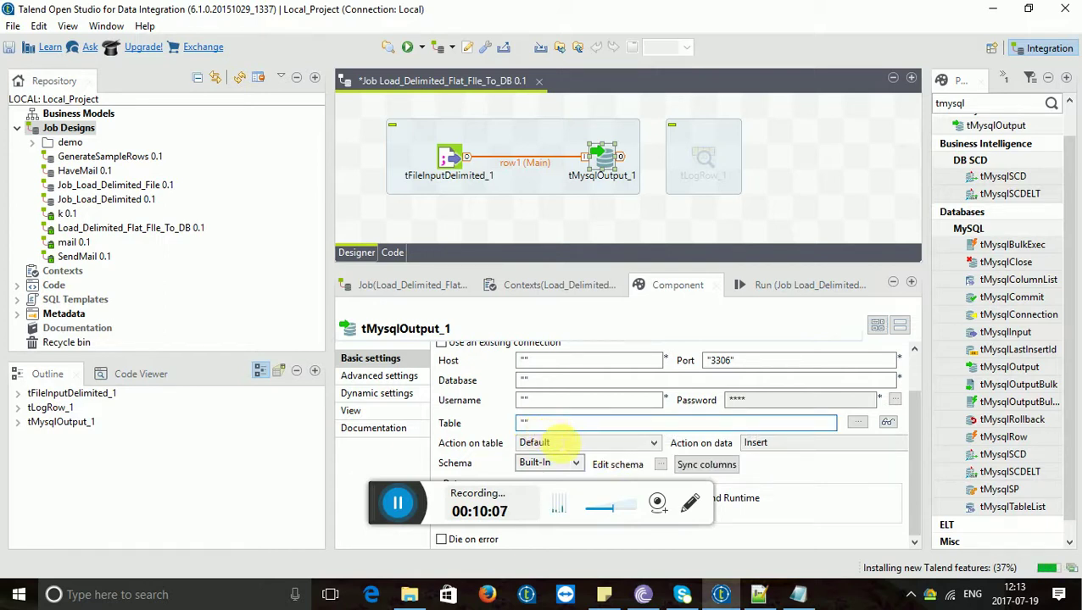
left_click(555, 442)
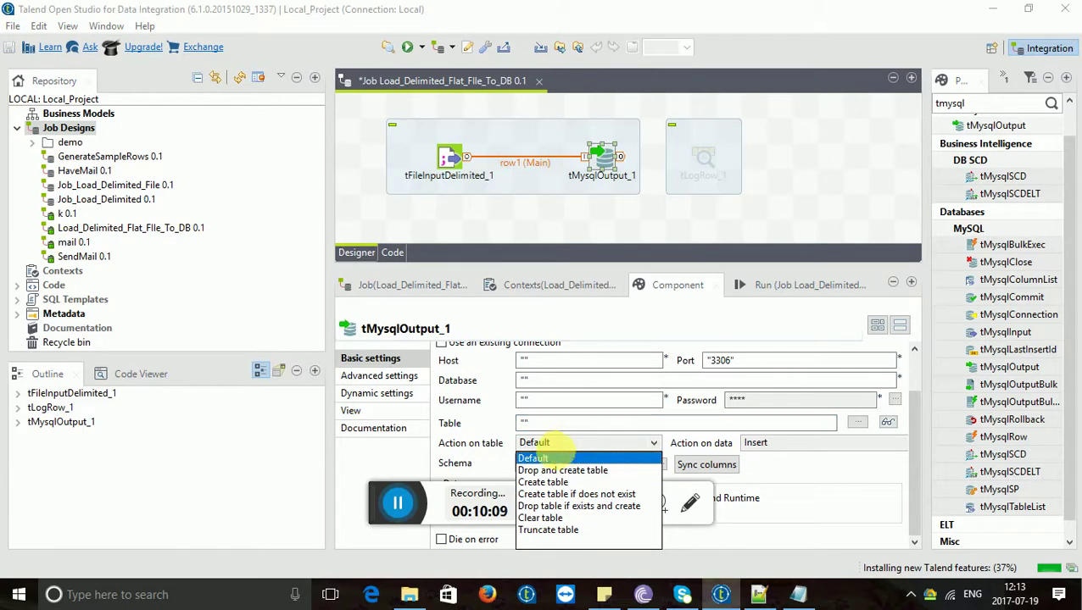
left_click(560, 494)
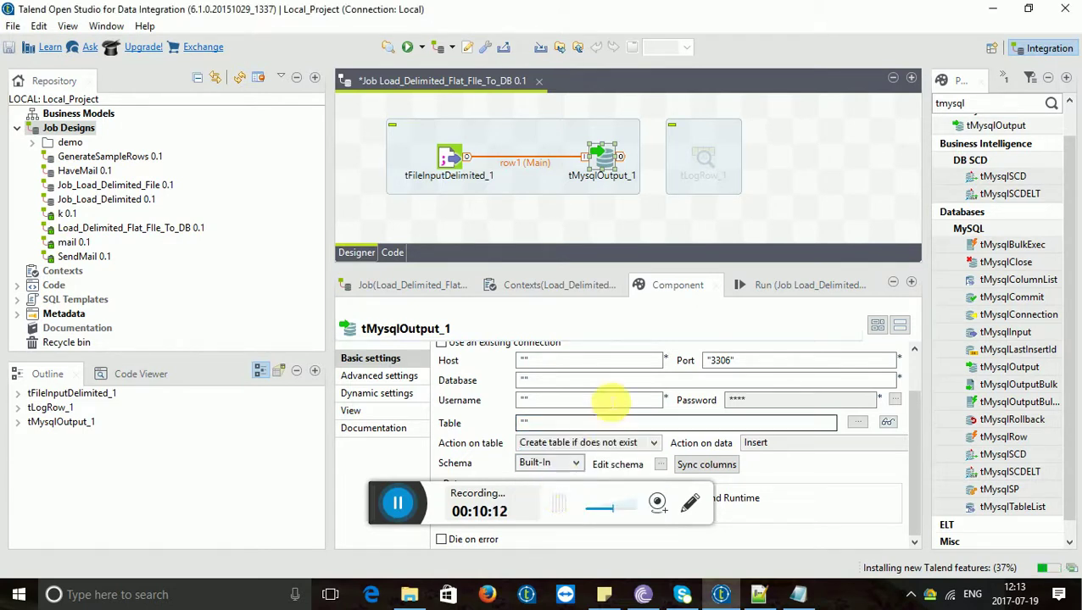
Open the Host value of tMysqlOutput_1 for editing.
left_click(523, 362)
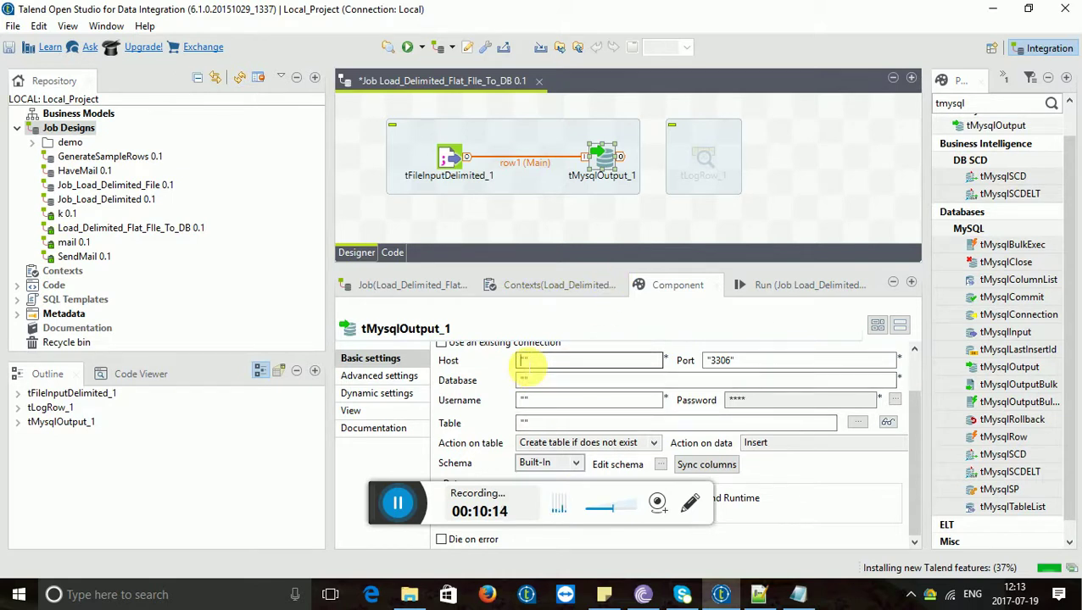